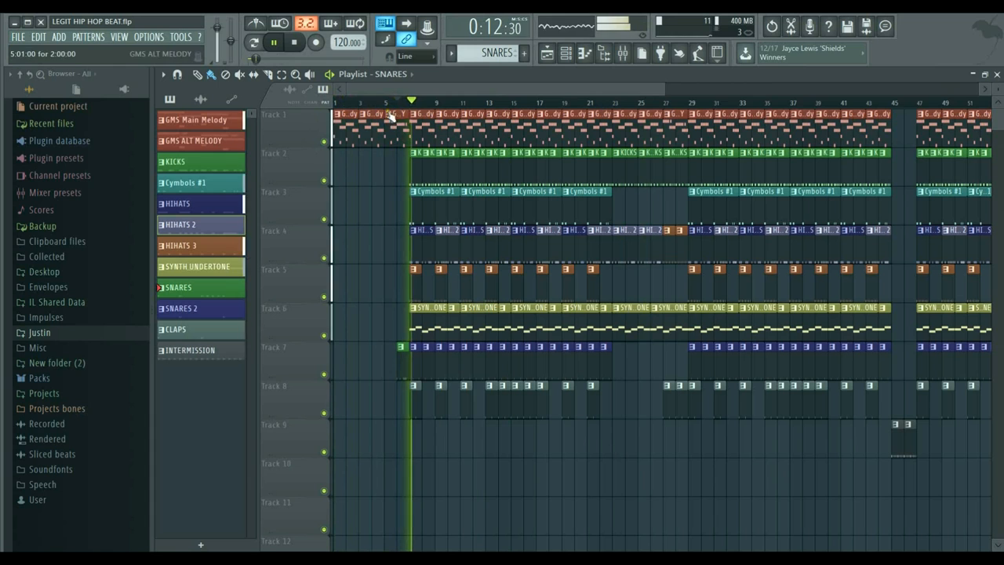
Stop playback and go through the melody, kick, cymbal and hi-hat patterns in the pattern list.
{"action": "left_click", "coordinate": [296, 43]}
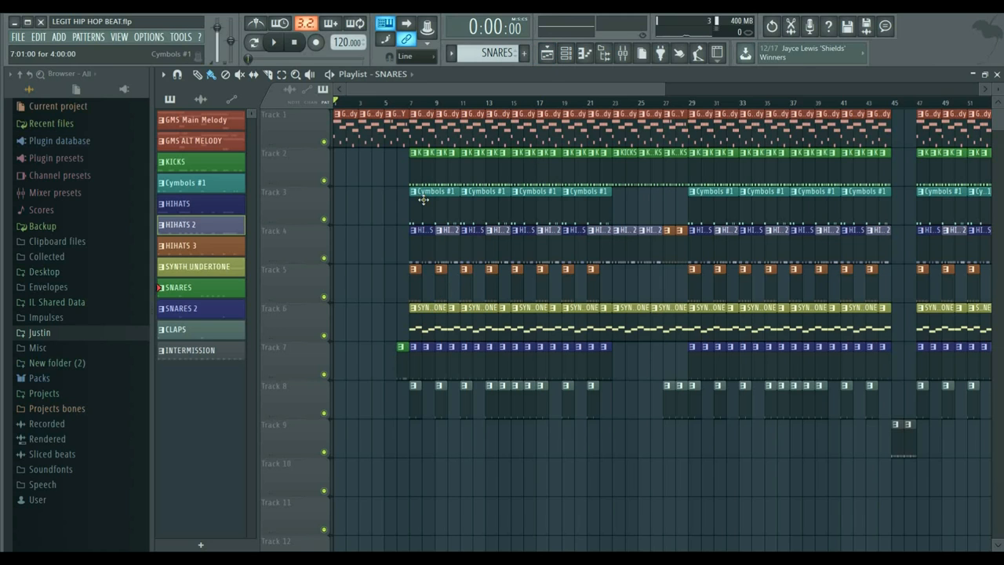
{"action": "left_click", "coordinate": [227, 122]}
{"action": "left_click", "coordinate": [219, 144]}
{"action": "left_click", "coordinate": [212, 160]}
{"action": "left_click", "coordinate": [213, 182]}
{"action": "left_click", "coordinate": [209, 203]}
{"action": "right_click", "coordinate": [209, 188]}
{"action": "right_click", "coordinate": [201, 162]}
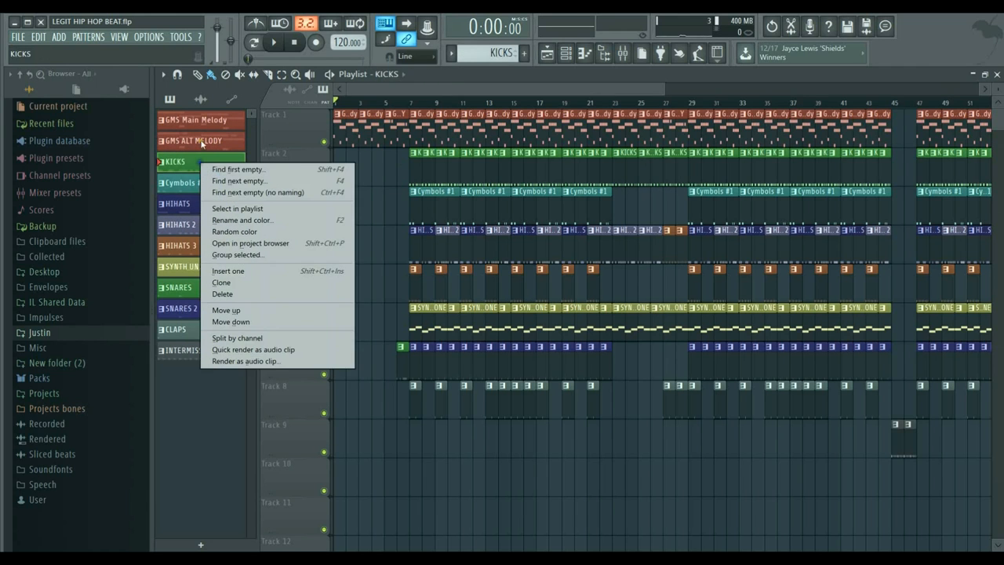
{"action": "right_click", "coordinate": [200, 142]}
{"action": "right_click", "coordinate": [201, 120]}
{"action": "left_click", "coordinate": [189, 226]}
{"action": "left_click", "coordinate": [192, 205]}
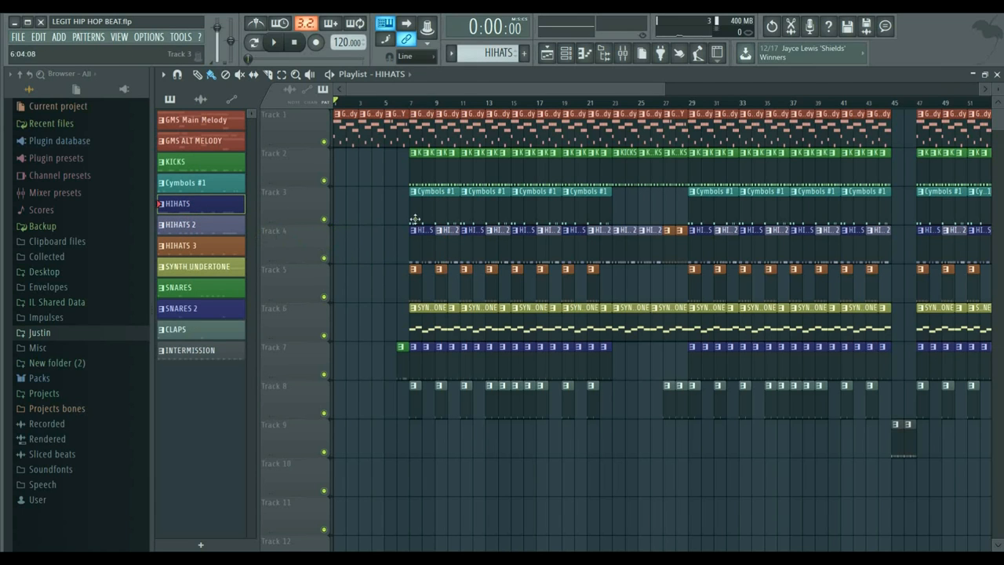
Mute Tracks 1, 2, 3, 6, 7 and 8, and play the hi-hats on Tracks 4 and 5 from bar 8.
{"action": "left_click", "coordinate": [323, 219]}
{"action": "left_click", "coordinate": [323, 180]}
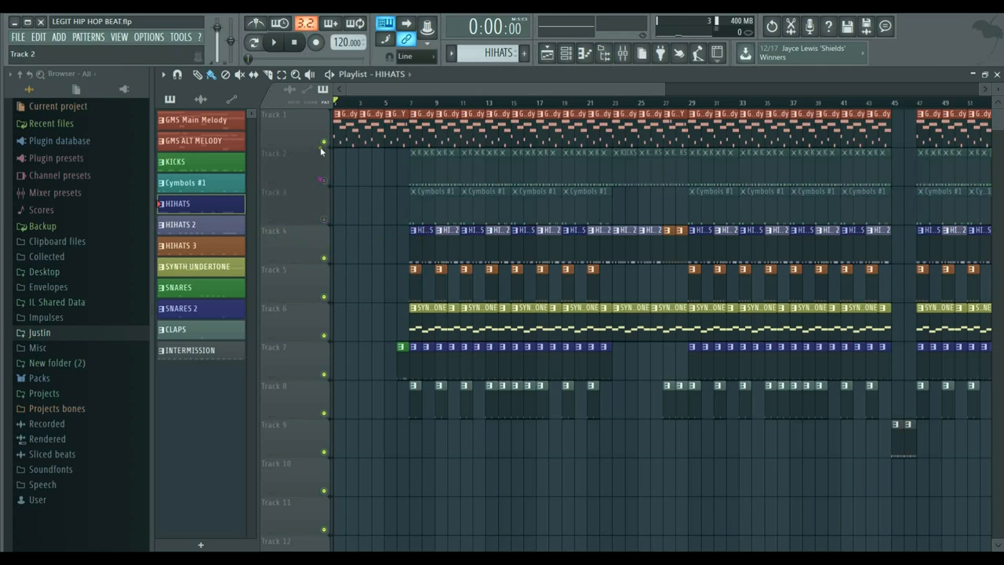
{"action": "left_click", "coordinate": [323, 142]}
{"action": "left_click", "coordinate": [323, 335]}
{"action": "left_click", "coordinate": [323, 374]}
{"action": "left_click", "coordinate": [323, 412]}
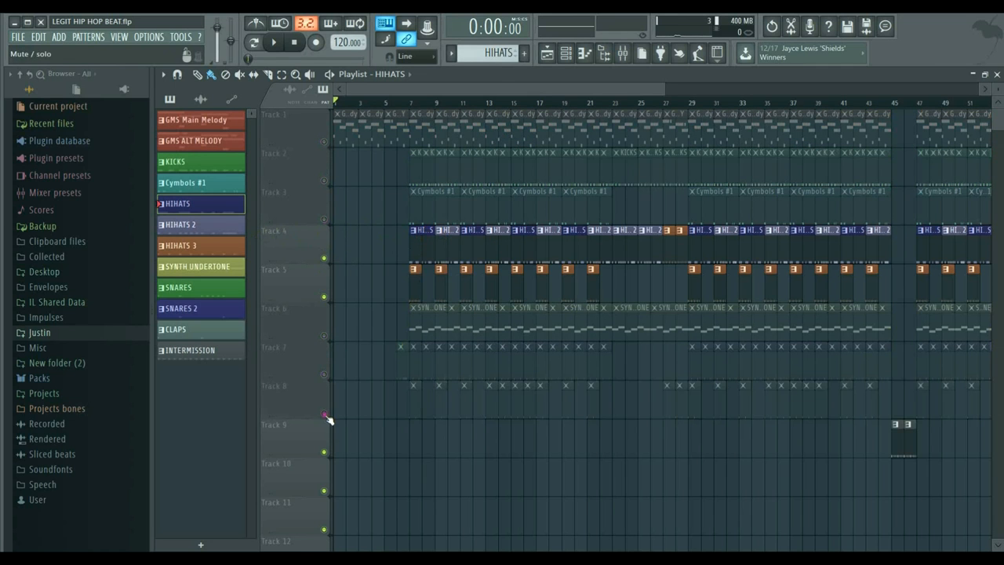
{"action": "left_click", "coordinate": [274, 43]}
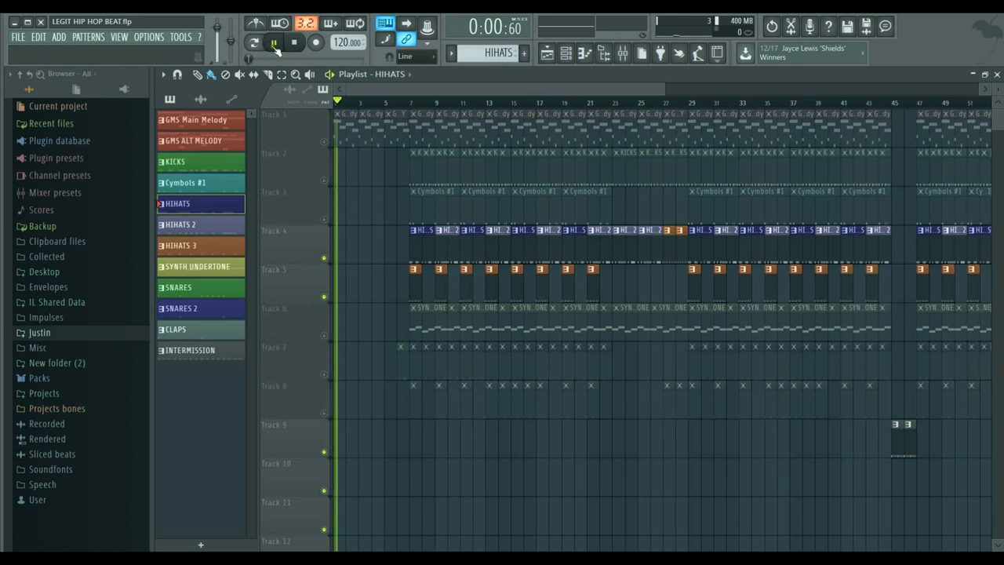
{"action": "left_click", "coordinate": [423, 104]}
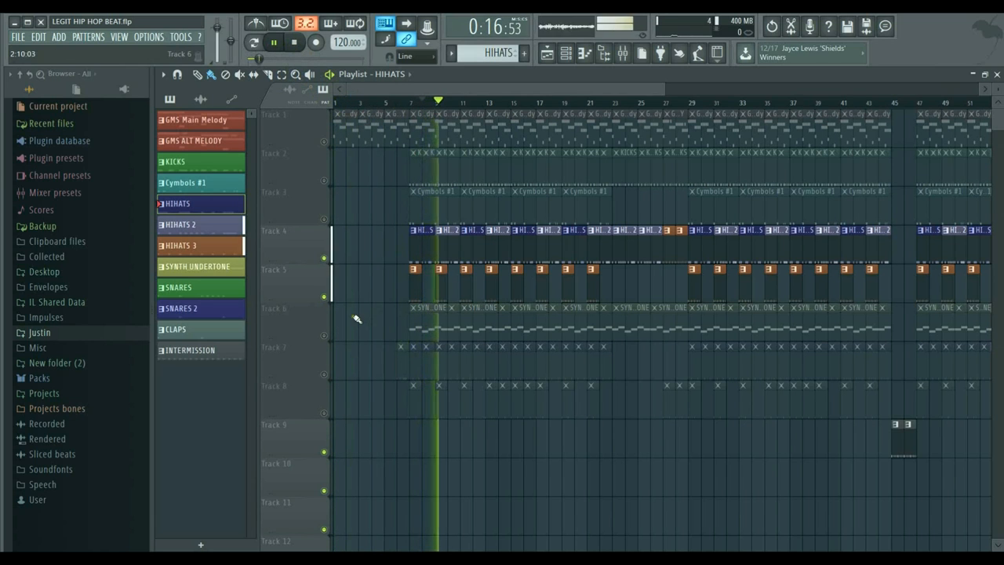
Unmute the cymbals on Track 3 and the kicks on Track 2 in turn, listening to each combination.
{"action": "left_click", "coordinate": [325, 220]}
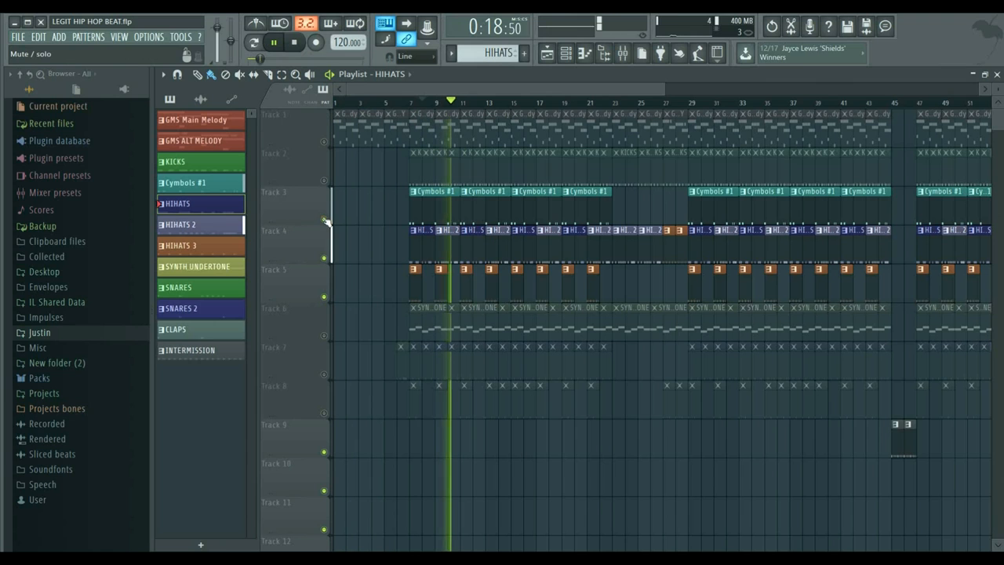
{"action": "left_click", "coordinate": [273, 42]}
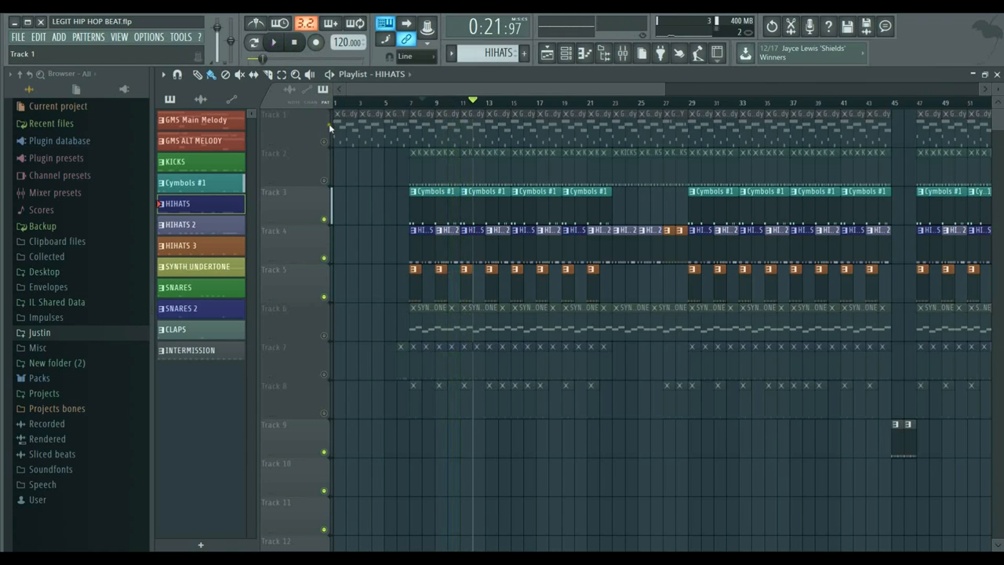
{"action": "left_click", "coordinate": [324, 180]}
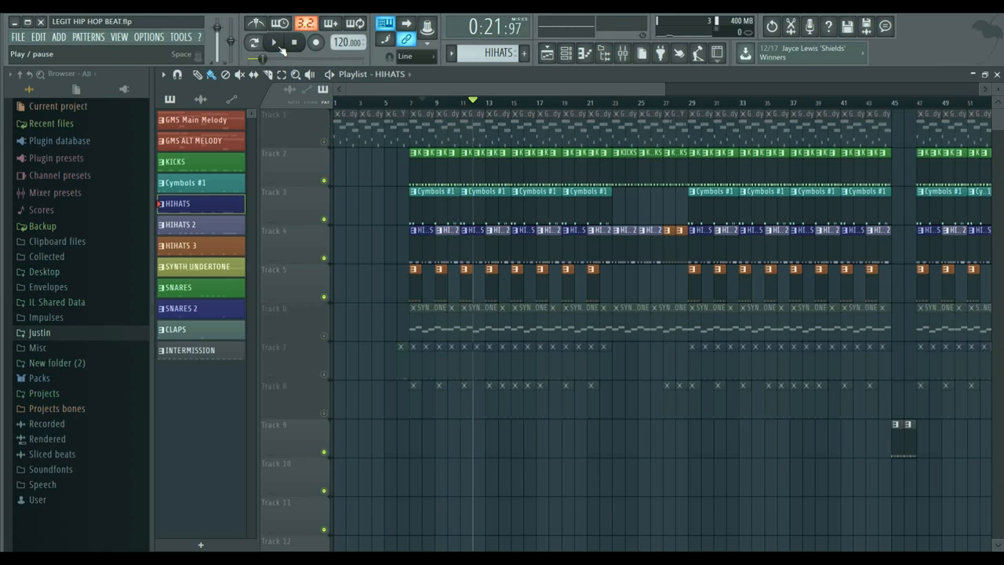
{"action": "left_click", "coordinate": [276, 43]}
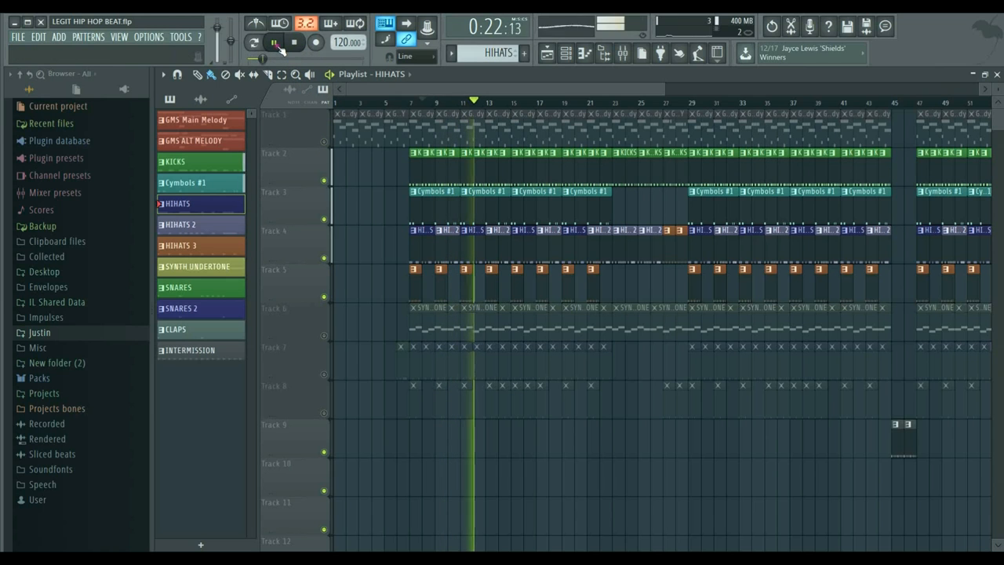
Unmute Tracks 6, 1, 7 and 8 during playback to hear the full mix, and pause the song.
{"action": "left_click", "coordinate": [324, 336]}
{"action": "left_click", "coordinate": [324, 142]}
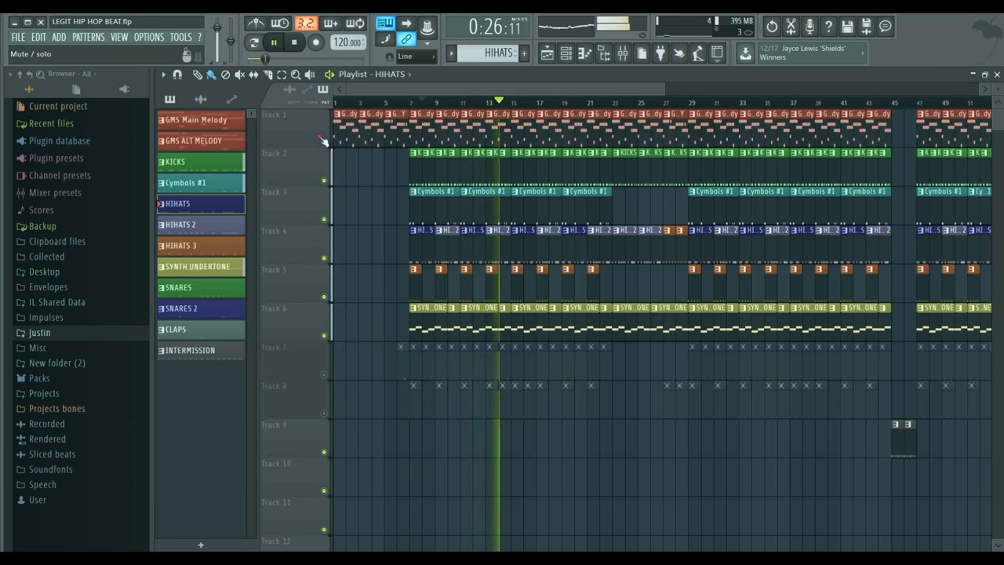
{"action": "left_click", "coordinate": [324, 376]}
{"action": "left_click", "coordinate": [324, 414]}
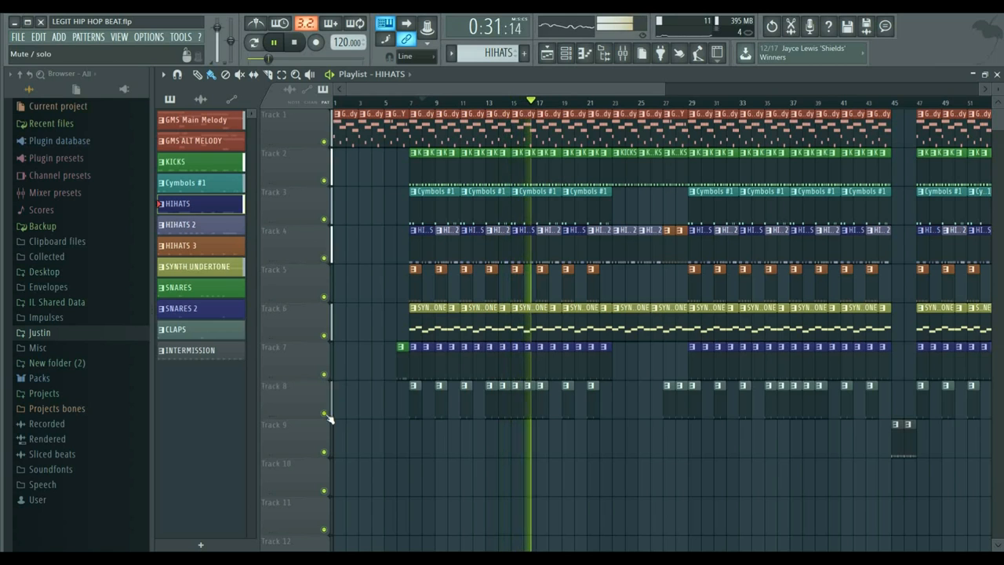
{"action": "left_click", "coordinate": [273, 44]}
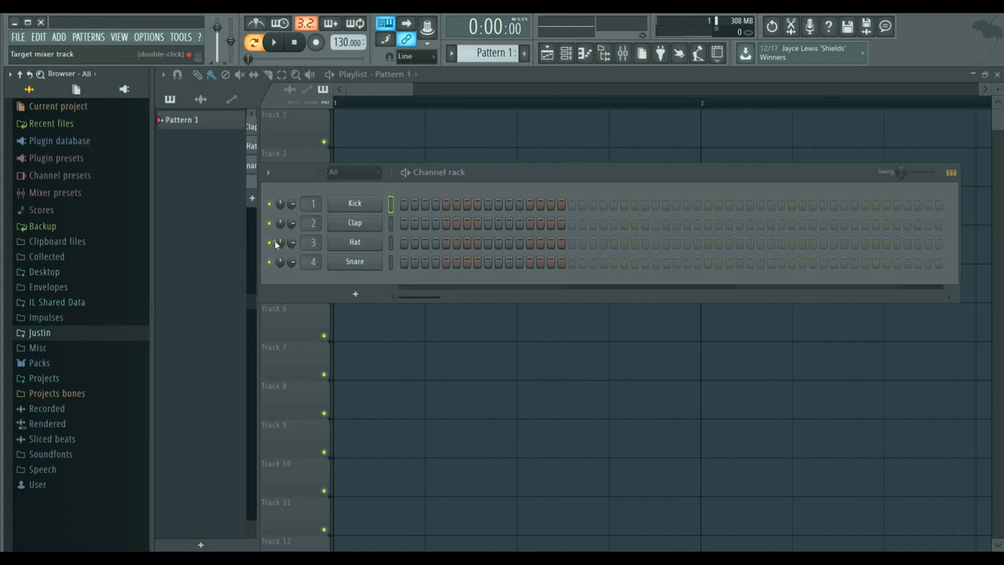
Load HIP_Kick, DNC_Clap, HIP_Hat_6 and FPC_Snr_2ll01 from the Justin folder into the Kick, Clap, Hat and Snare channels.
{"action": "left_click", "coordinate": [43, 334]}
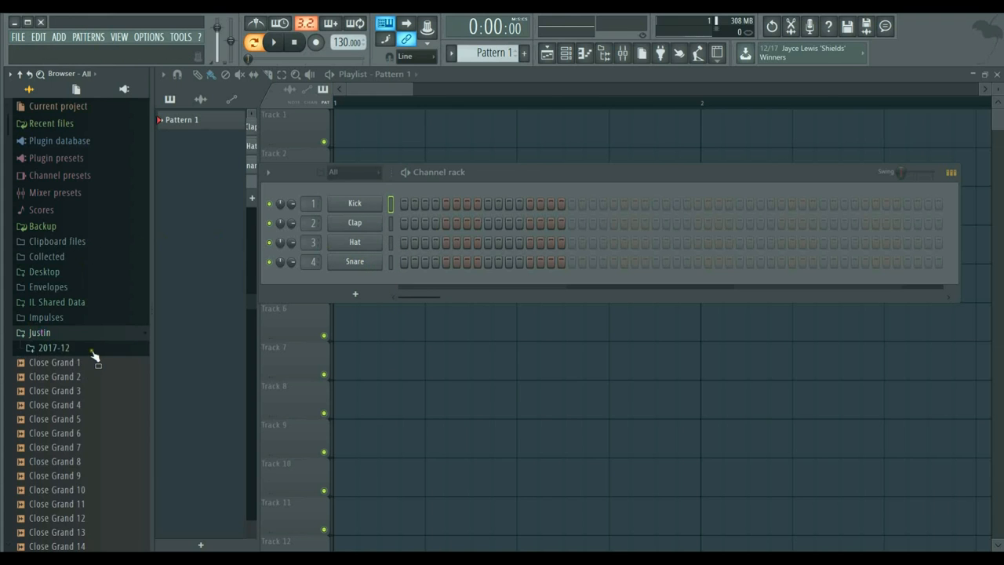
{"action": "scroll", "coordinate": [94, 356], "scroll_direction": "down", "scroll_amount": 20}
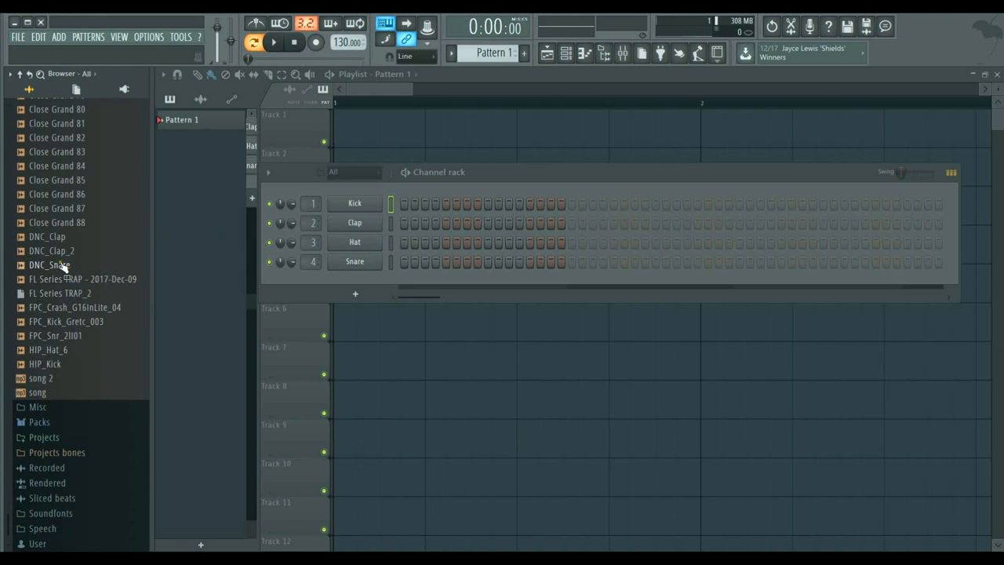
{"action": "left_click", "coordinate": [55, 239]}
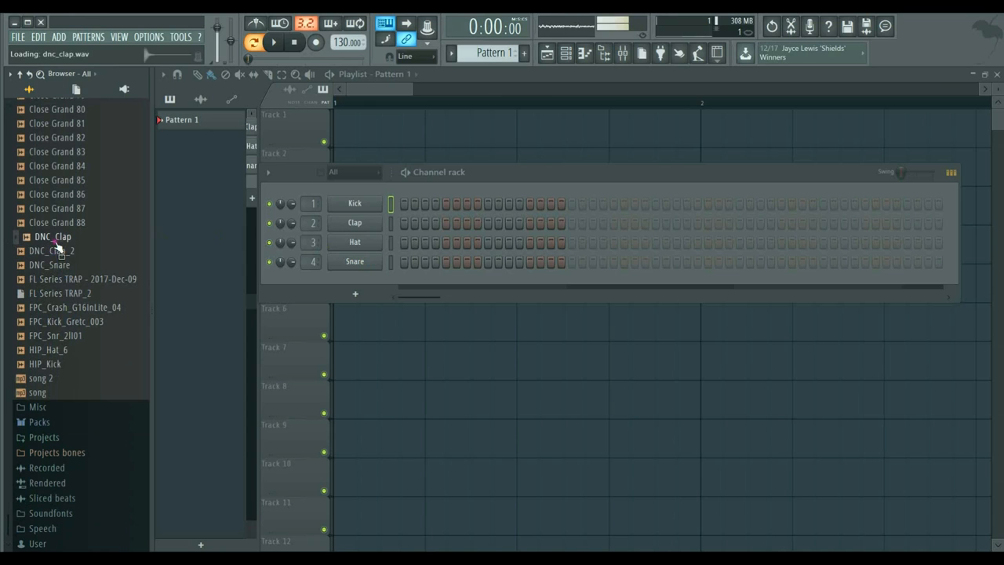
{"action": "left_click_drag", "start_coordinate": [56, 245], "coordinate": [353, 228]}
{"action": "left_click_drag", "start_coordinate": [51, 367], "coordinate": [357, 205]}
{"action": "left_click_drag", "start_coordinate": [51, 349], "coordinate": [351, 250]}
{"action": "left_click_drag", "start_coordinate": [58, 338], "coordinate": [360, 263]}
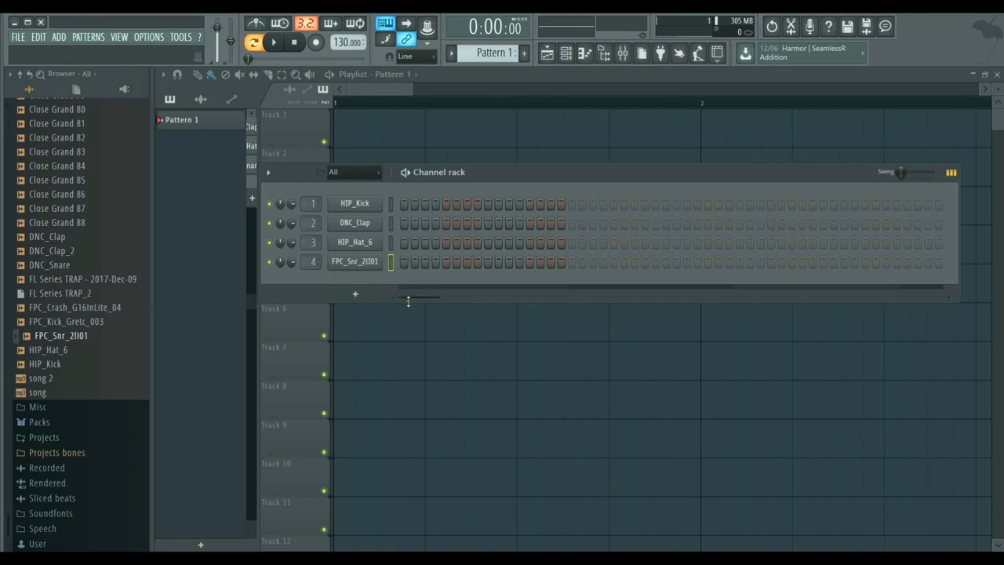
Sequence HIP_Kick on every fourth step from 1 to 29 and DNC_Clap on steps 5, 13, 21 and 29.
{"action": "left_click", "coordinate": [403, 204]}
{"action": "left_click", "coordinate": [572, 204]}
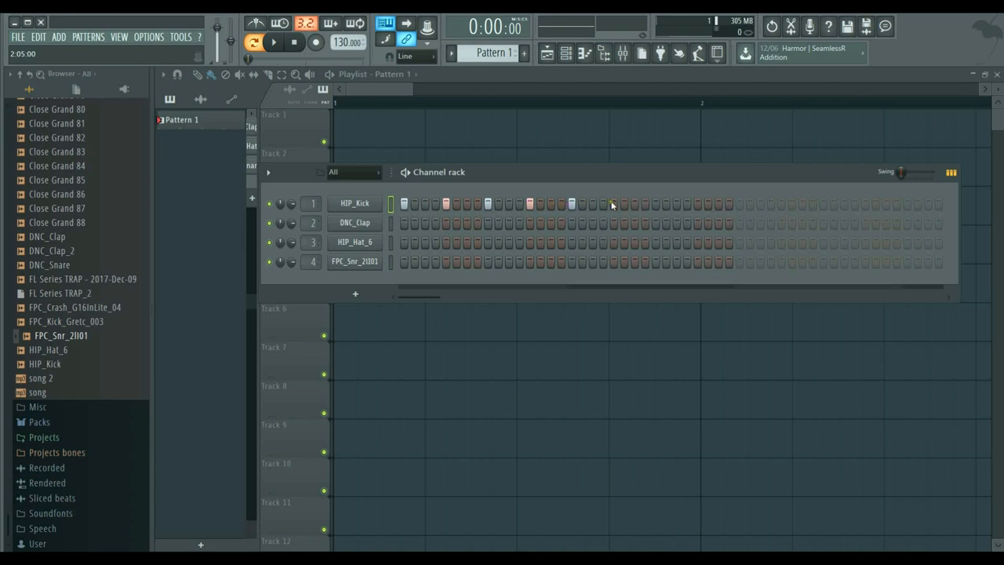
{"action": "left_click", "coordinate": [699, 204]}
{"action": "left_click", "coordinate": [446, 224]}
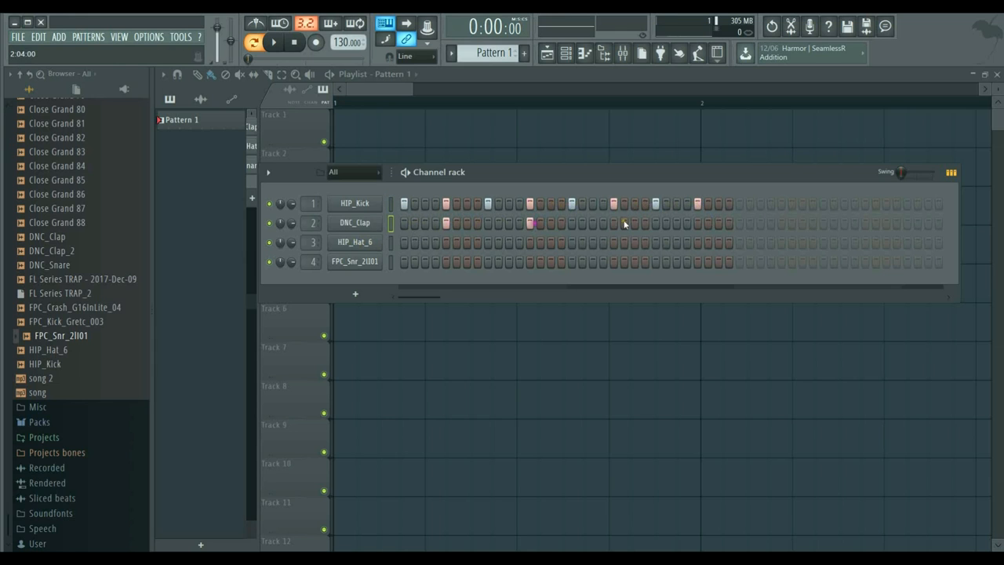
Sequence HIP_Hat_6 on steps 1–3, 5, 9–13, 17, 21–24 and 29 of the pattern.
{"action": "left_click", "coordinate": [404, 242]}
{"action": "left_click", "coordinate": [425, 243]}
{"action": "left_click", "coordinate": [694, 242]}
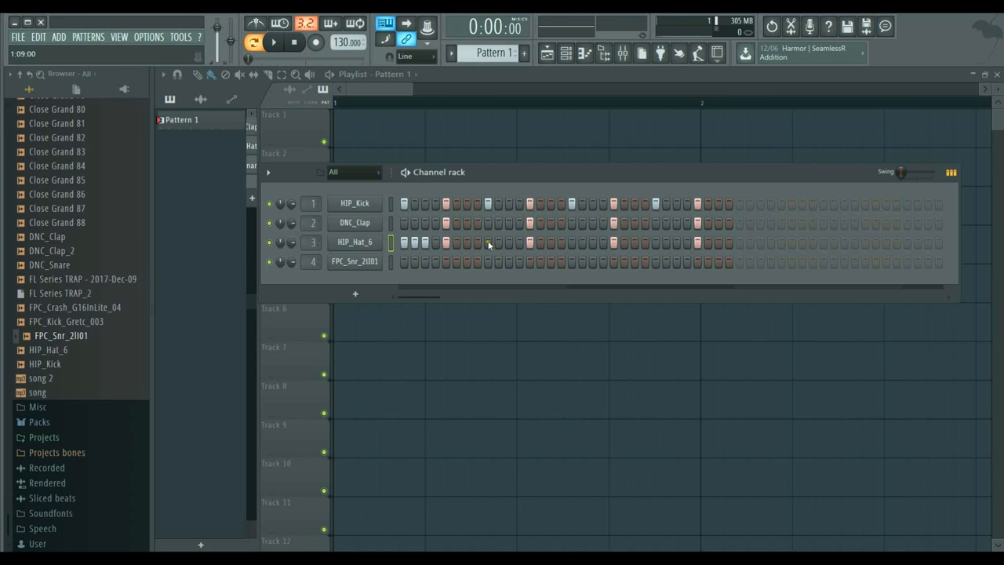
{"action": "left_click", "coordinate": [571, 243]}
{"action": "left_click_drag", "start_coordinate": [496, 243], "coordinate": [527, 244]}
{"action": "left_click", "coordinate": [614, 243]}
{"action": "left_click_drag", "start_coordinate": [623, 245], "coordinate": [647, 244]}
Place the snare on steps 5, 13, 24 and 29, and play back the drum pattern.
{"action": "left_click", "coordinate": [438, 262]}
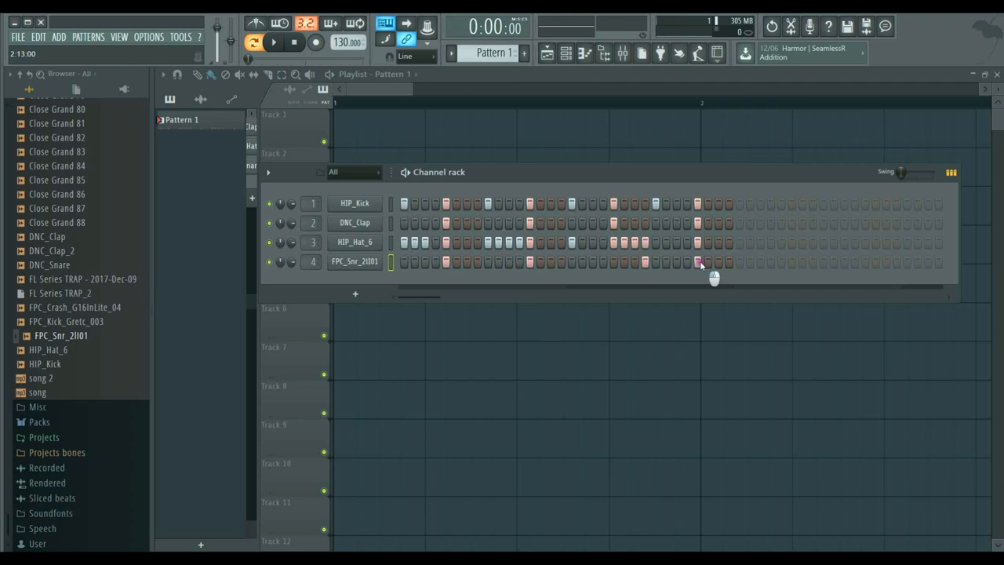
{"action": "left_click", "coordinate": [272, 42]}
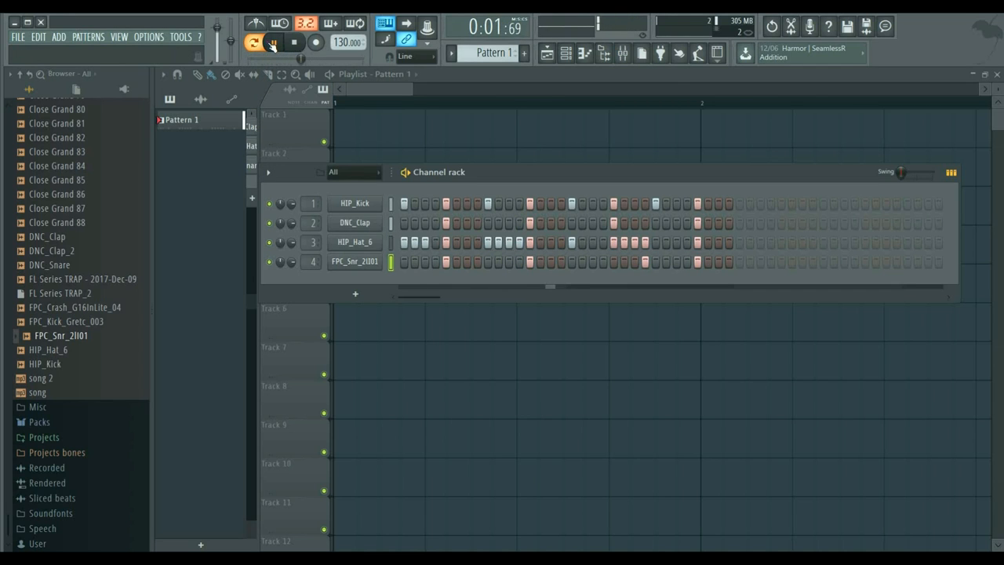
{"action": "left_click", "coordinate": [268, 47]}
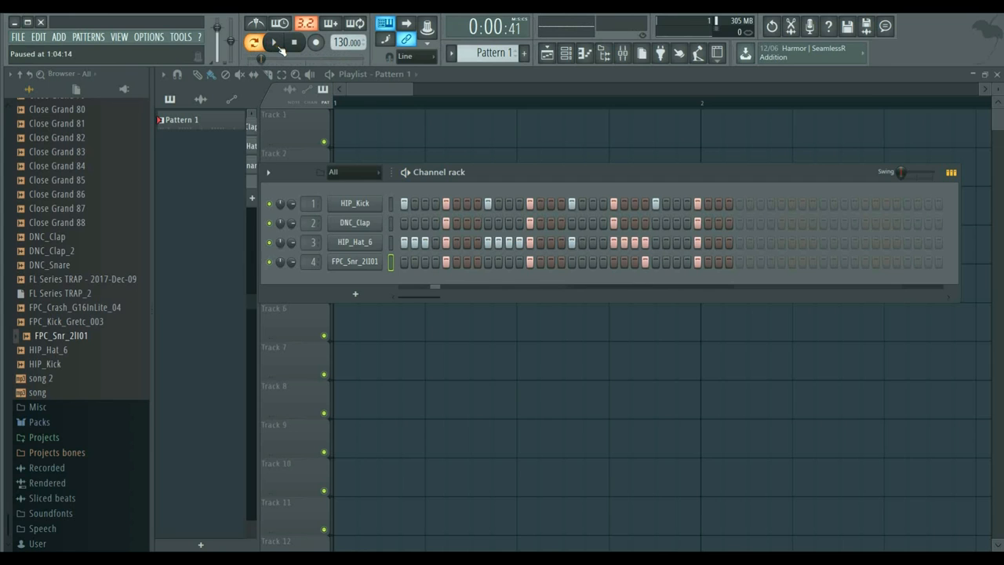
Add a GMS synth channel and load the Gizmo TE program from the Leads & Synths bank.
{"action": "left_click", "coordinate": [357, 293]}
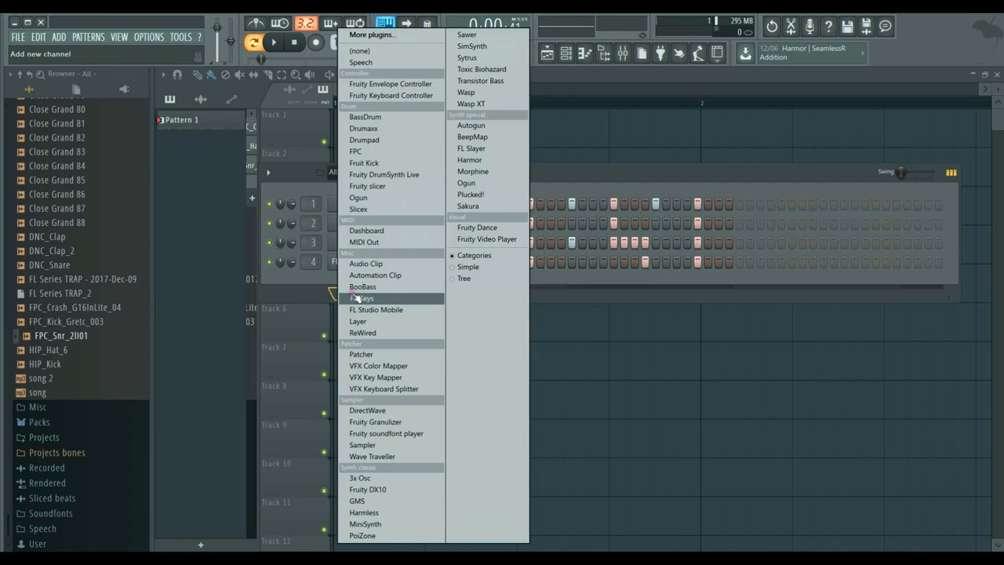
{"action": "left_click", "coordinate": [359, 500]}
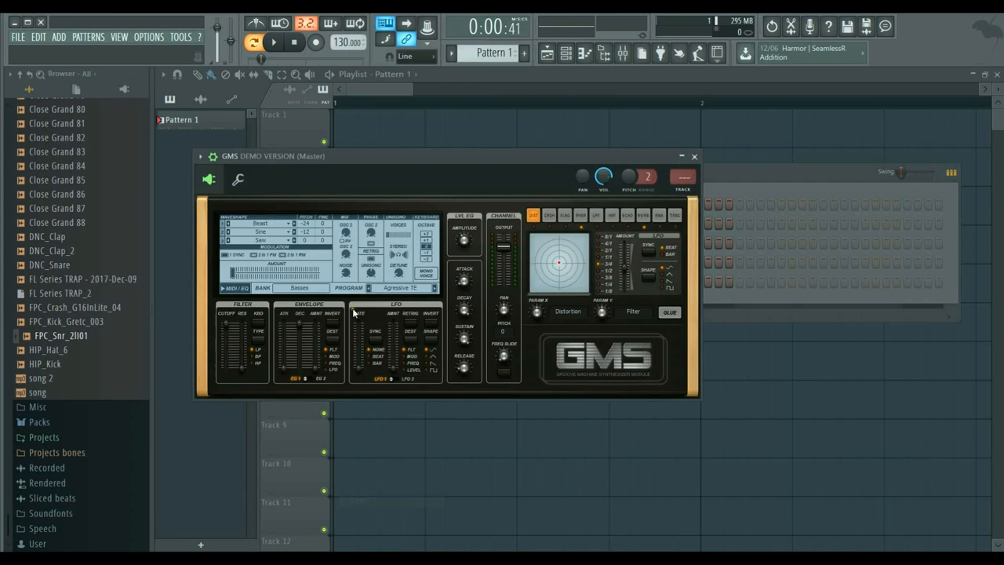
{"action": "left_click", "coordinate": [285, 288]}
{"action": "left_click", "coordinate": [383, 271]}
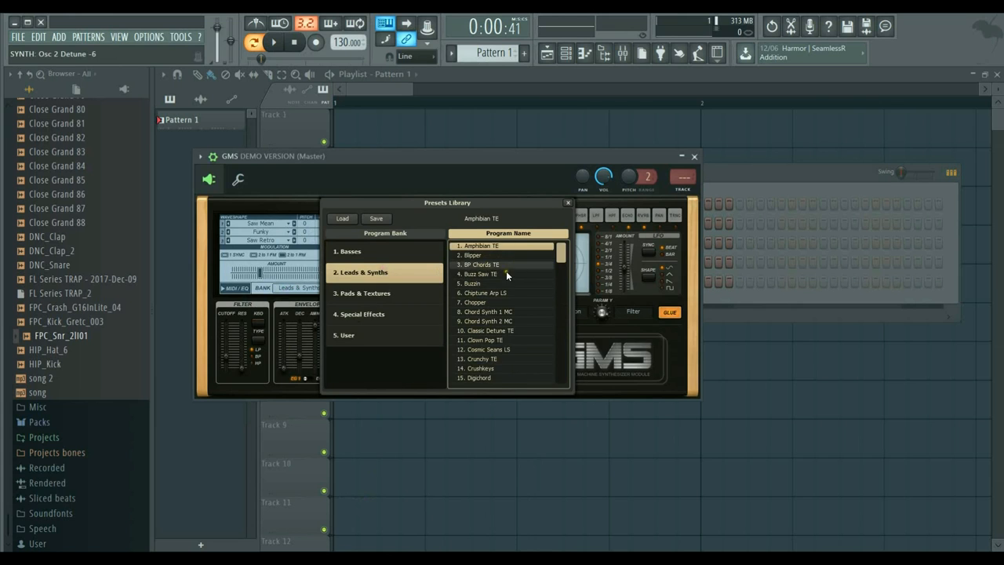
{"action": "scroll", "coordinate": [506, 282], "scroll_direction": "down", "scroll_amount": 2}
{"action": "scroll", "coordinate": [501, 307], "scroll_direction": "down", "scroll_amount": 2}
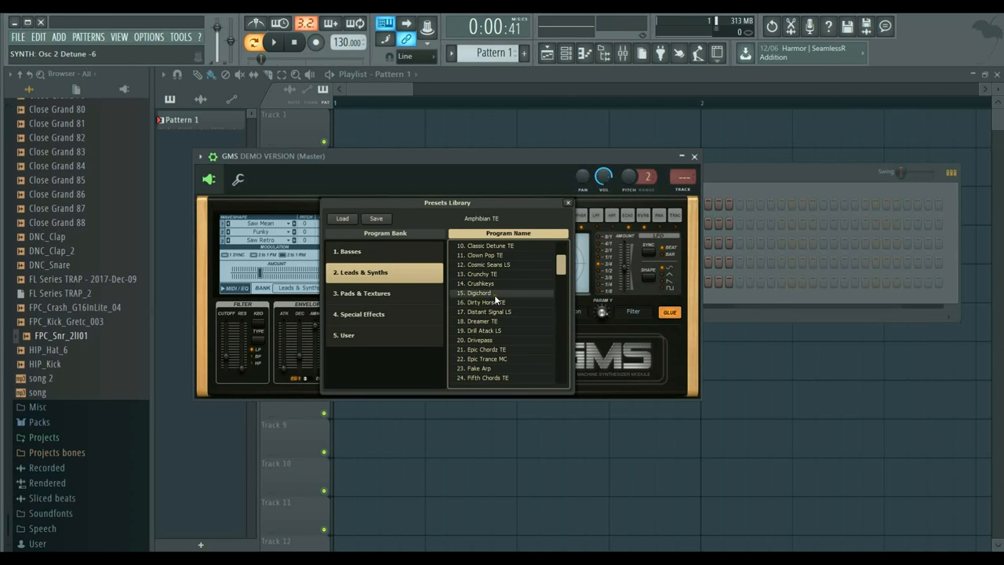
{"action": "scroll", "coordinate": [495, 278], "scroll_direction": "up", "scroll_amount": 4}
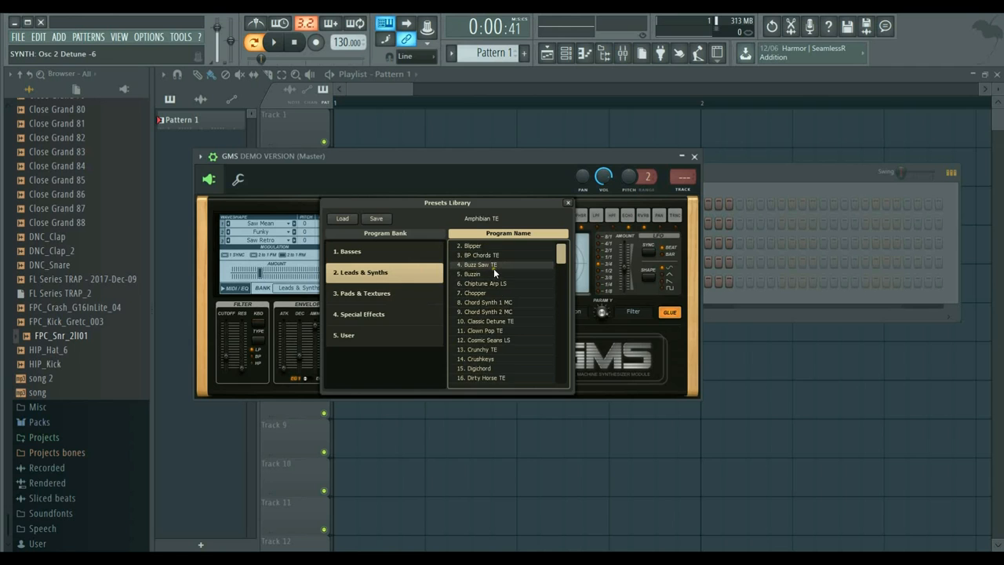
{"action": "scroll", "coordinate": [490, 265], "scroll_direction": "down", "scroll_amount": 8}
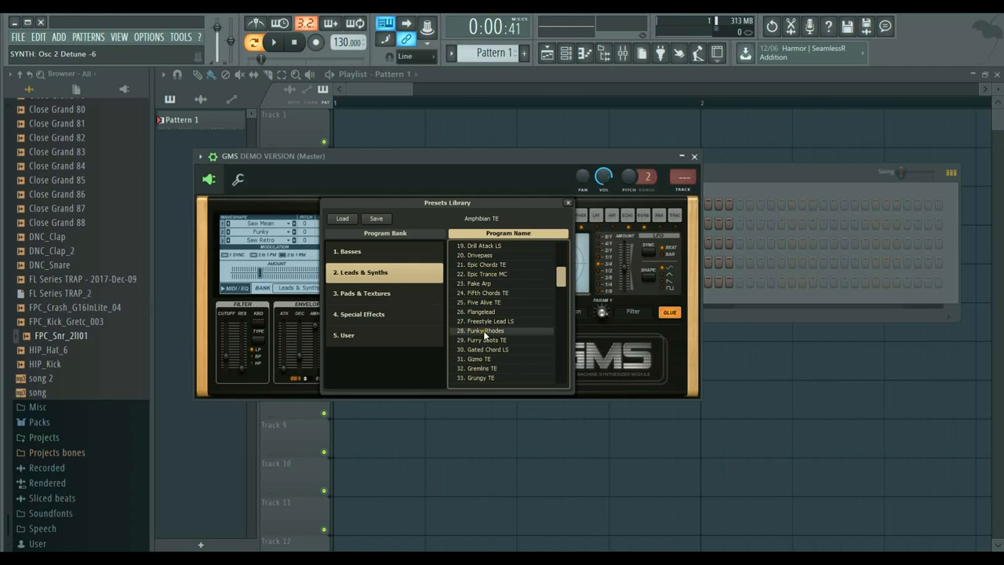
{"action": "left_click", "coordinate": [480, 358]}
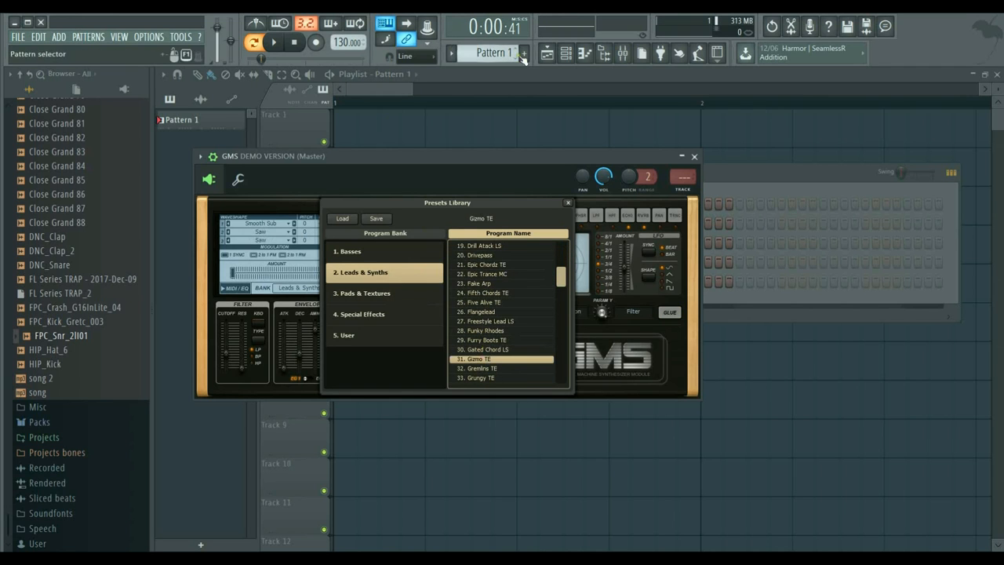
Open the piano roll for the GMS channel and audition the keys around D6 and C6.
{"action": "left_click", "coordinate": [584, 53]}
{"action": "left_click_drag", "start_coordinate": [189, 175], "coordinate": [180, 246]}
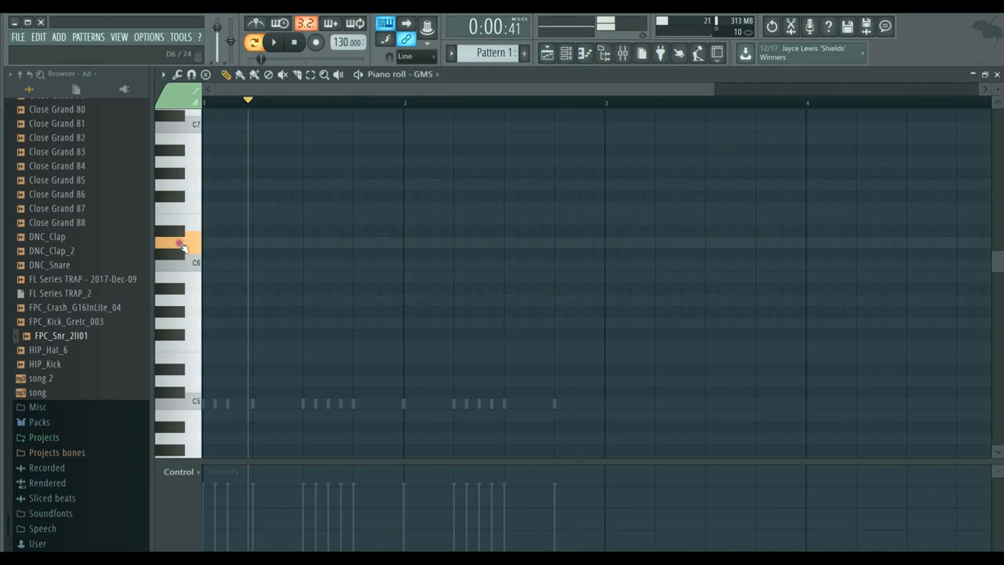
{"action": "left_click", "coordinate": [181, 265]}
Draw four consecutive D6 notes followed by three C#6 notes in bar 1, each two steps long.
{"action": "left_click", "coordinate": [209, 242]}
{"action": "left_click", "coordinate": [233, 242]}
{"action": "left_click", "coordinate": [259, 242]}
{"action": "left_click", "coordinate": [284, 243]}
{"action": "left_click", "coordinate": [311, 253]}
{"action": "left_click", "coordinate": [336, 253]}
{"action": "left_click", "coordinate": [367, 253]}
{"action": "left_click_drag", "start_coordinate": [365, 255], "coordinate": [354, 255]}
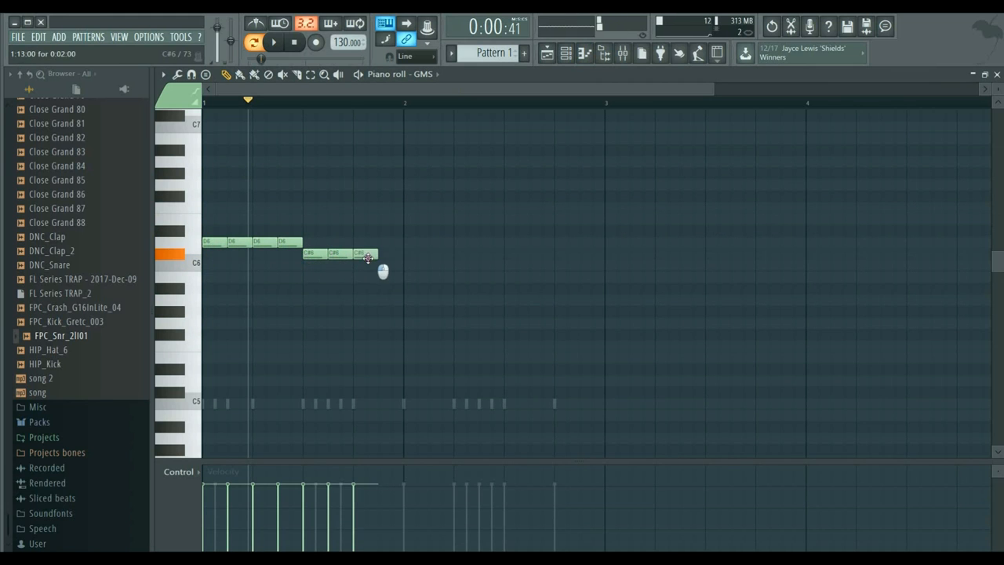
Draw four two-step D6 notes in bar 2, followed by two B5 notes of three steps each with a gap between.
{"action": "left_click", "coordinate": [409, 242]}
{"action": "left_click", "coordinate": [434, 242]}
{"action": "left_click", "coordinate": [459, 242]}
{"action": "left_click", "coordinate": [484, 242]}
{"action": "left_click", "coordinate": [509, 278]}
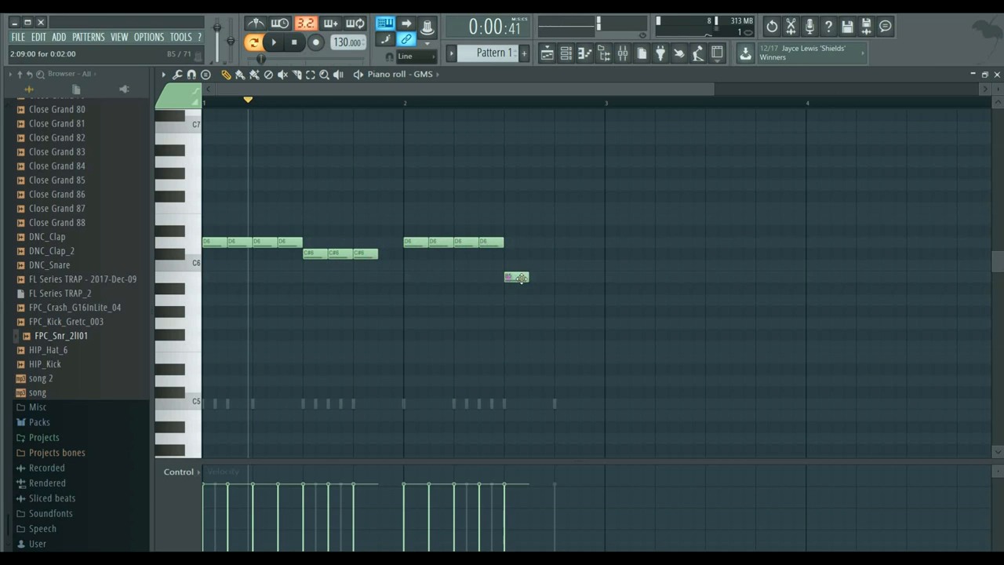
{"action": "left_click_drag", "start_coordinate": [528, 277], "coordinate": [548, 284]}
{"action": "left_click", "coordinate": [557, 278]}
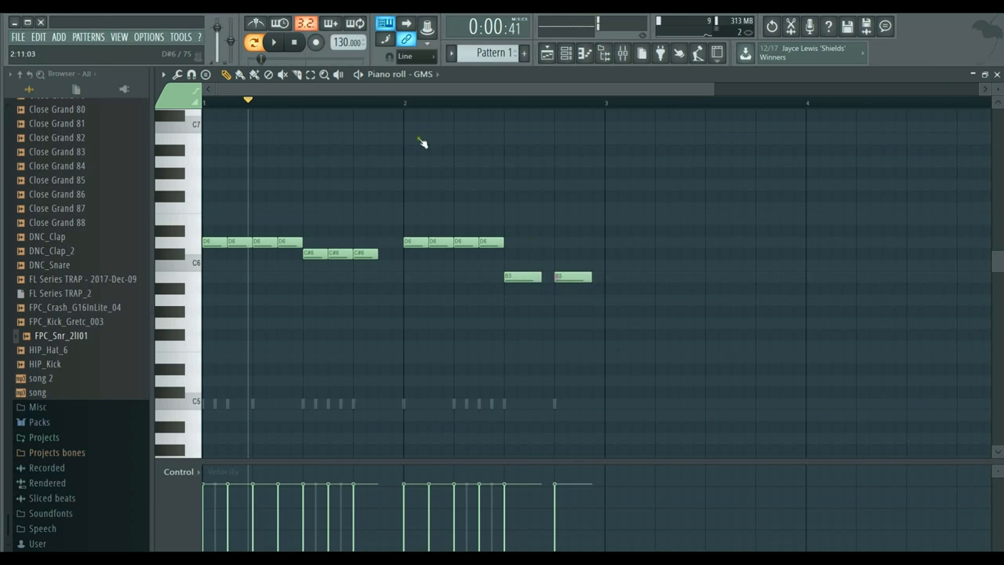
Play the melody pattern, and place two Pattern 1 clips back to back on playlist Track 1 at bars 1 and 3.
{"action": "left_click", "coordinate": [273, 43]}
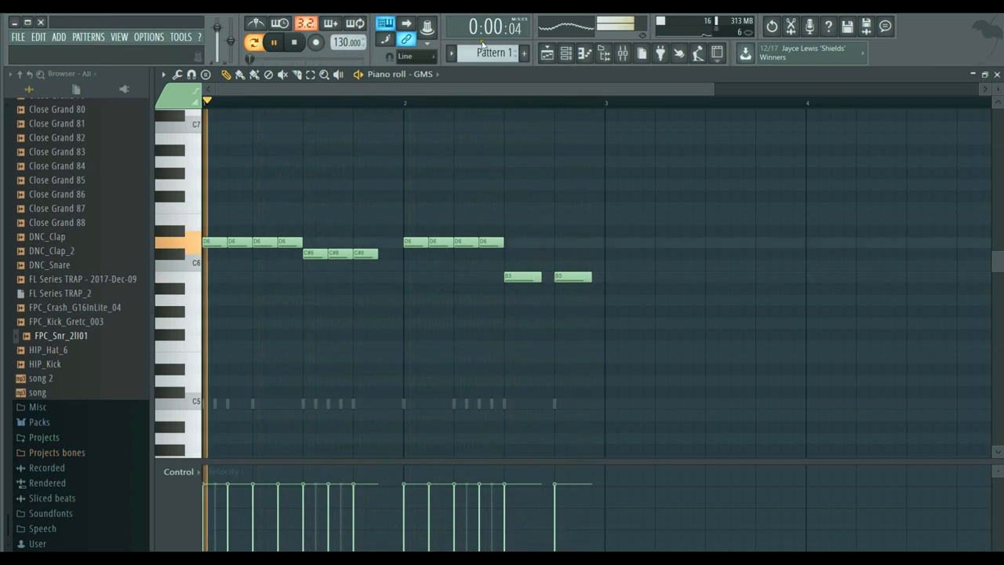
{"action": "left_click", "coordinate": [546, 53]}
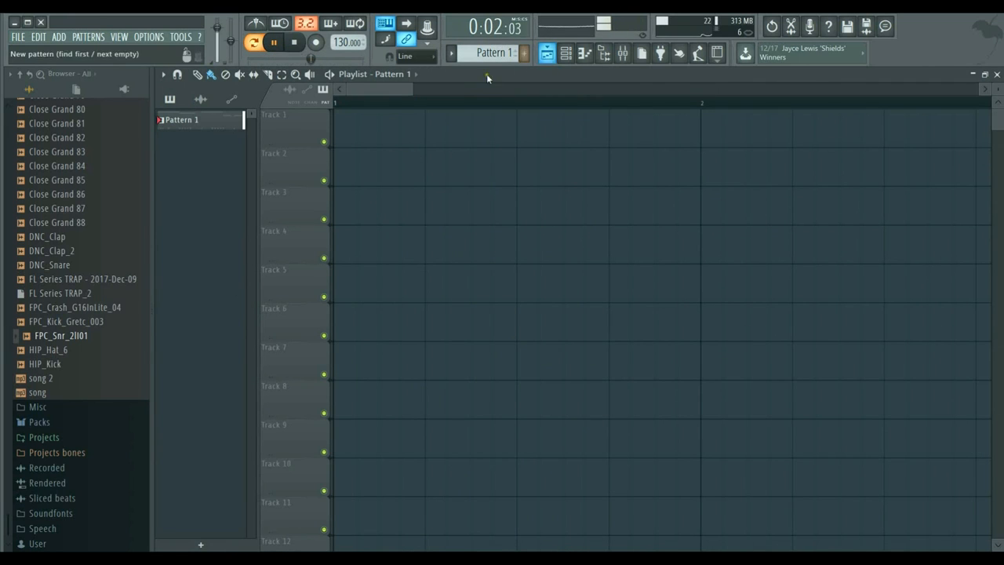
{"action": "left_click", "coordinate": [350, 128]}
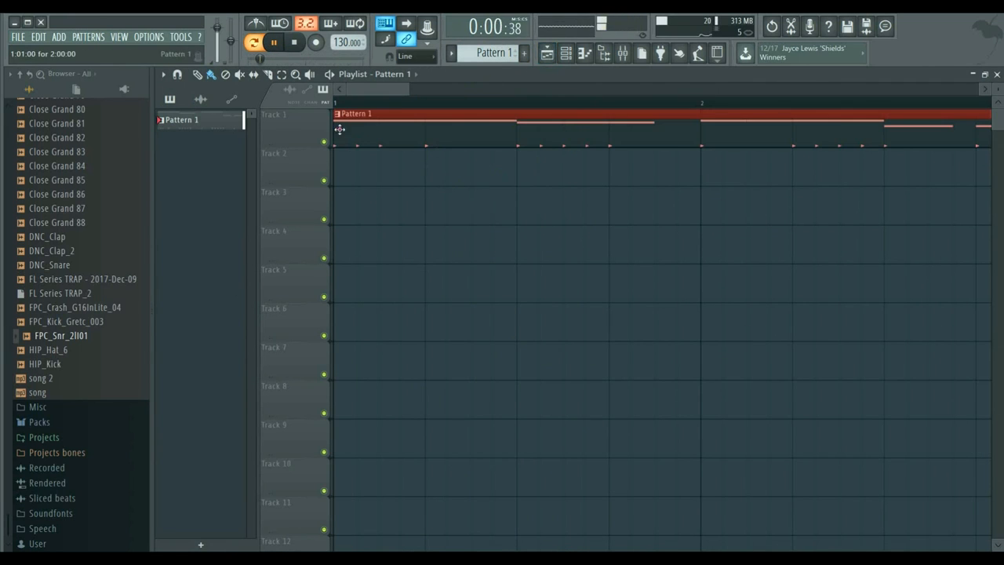
{"action": "left_click_drag", "start_coordinate": [412, 88], "coordinate": [784, 88]}
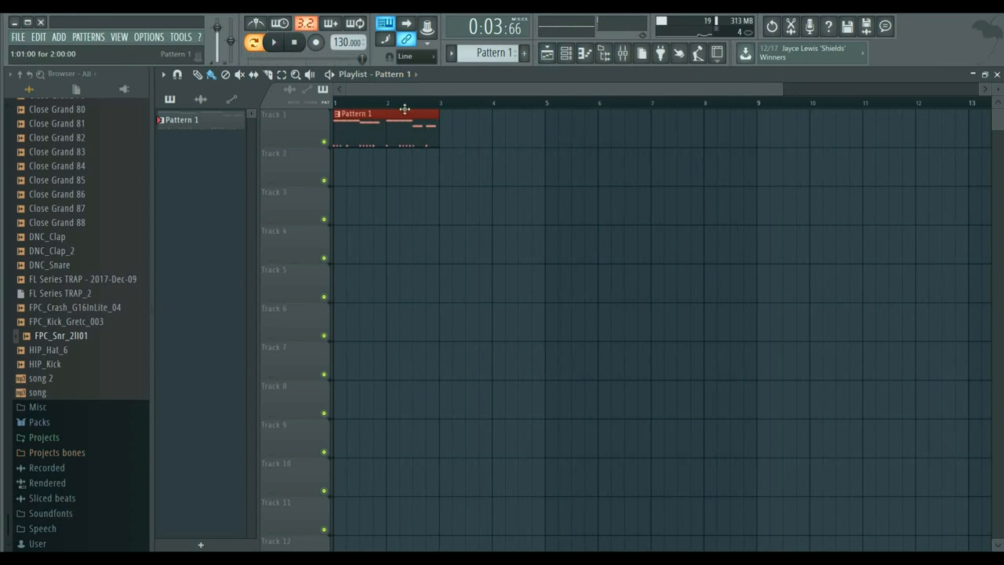
{"action": "left_click", "coordinate": [445, 126]}
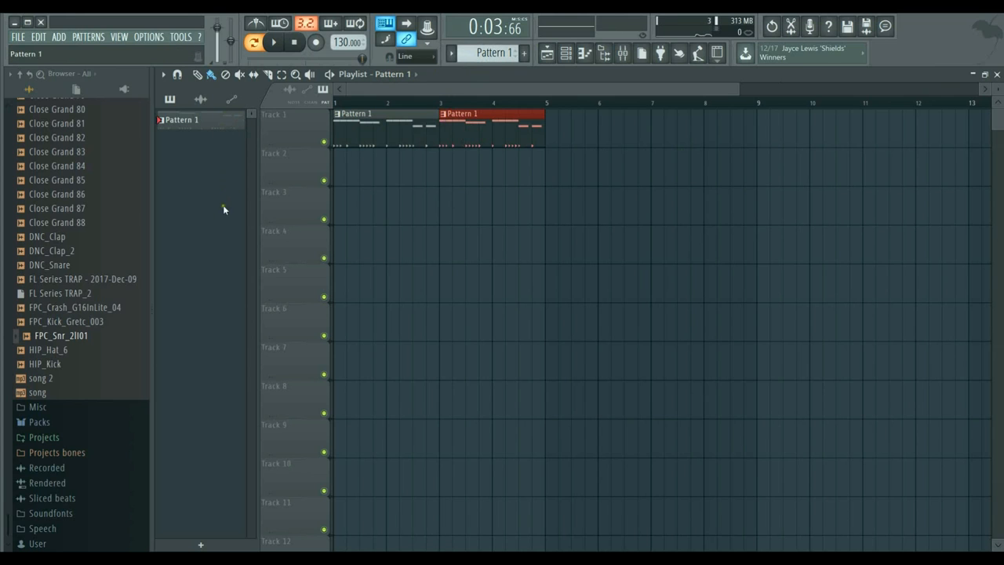
Rename Pattern 1 to Pattern and give it a purple colour.
{"action": "right_click", "coordinate": [209, 129]}
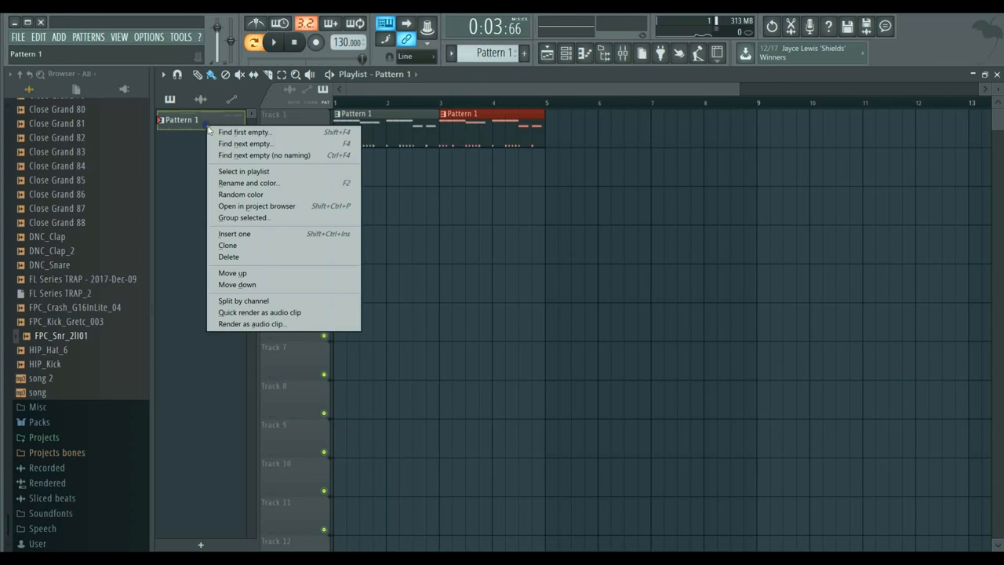
{"action": "left_click", "coordinate": [244, 196]}
{"action": "right_click", "coordinate": [206, 124]}
{"action": "left_click", "coordinate": [228, 181]}
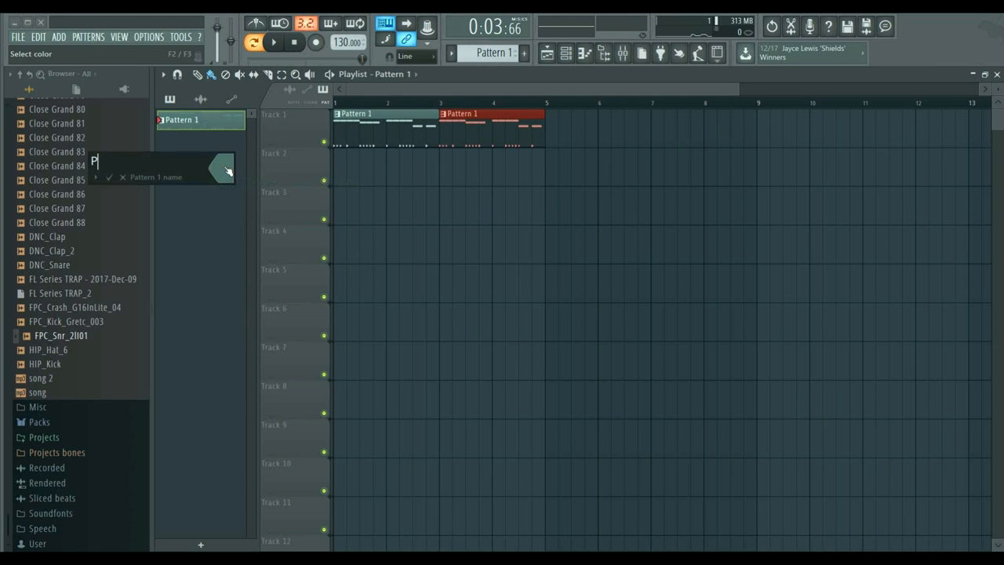
{"action": "left_click", "coordinate": [227, 170]}
{"action": "left_click", "coordinate": [350, 213]}
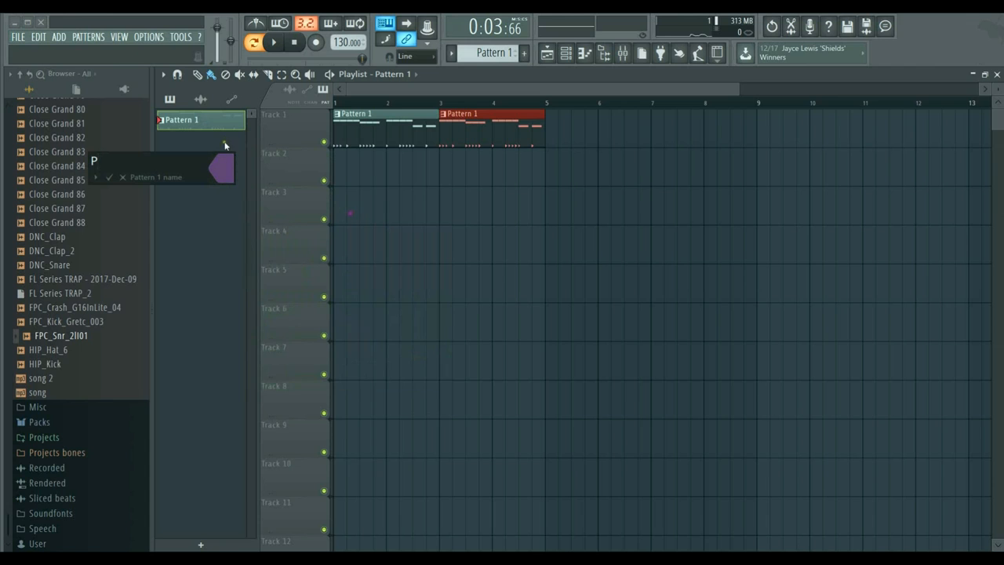
{"action": "left_click", "coordinate": [109, 178]}
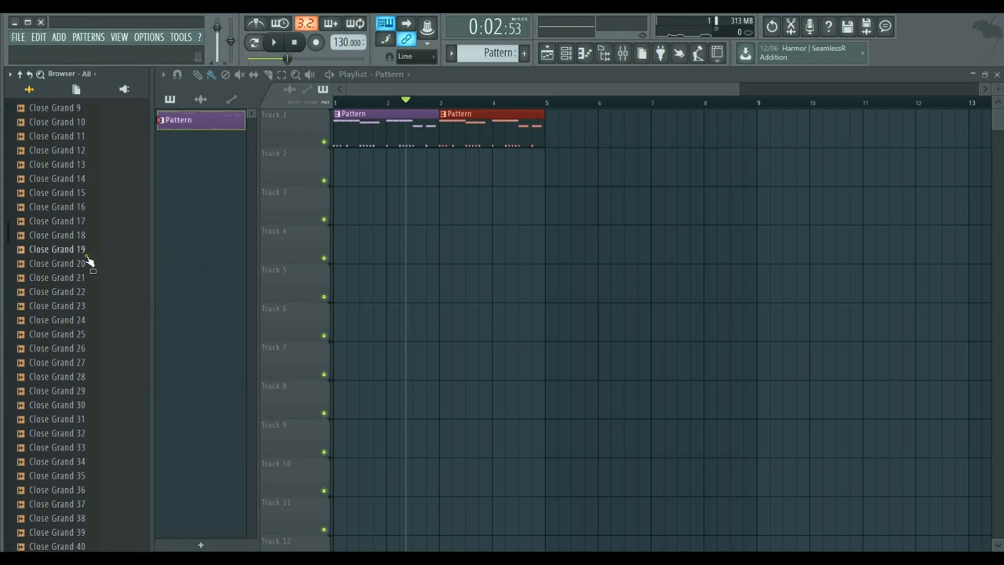
Collapse the open user sample folder and browse the Cymbals samples in the Packs > Drums folder.
{"action": "scroll", "coordinate": [78, 290], "scroll_direction": "up", "scroll_amount": 5}
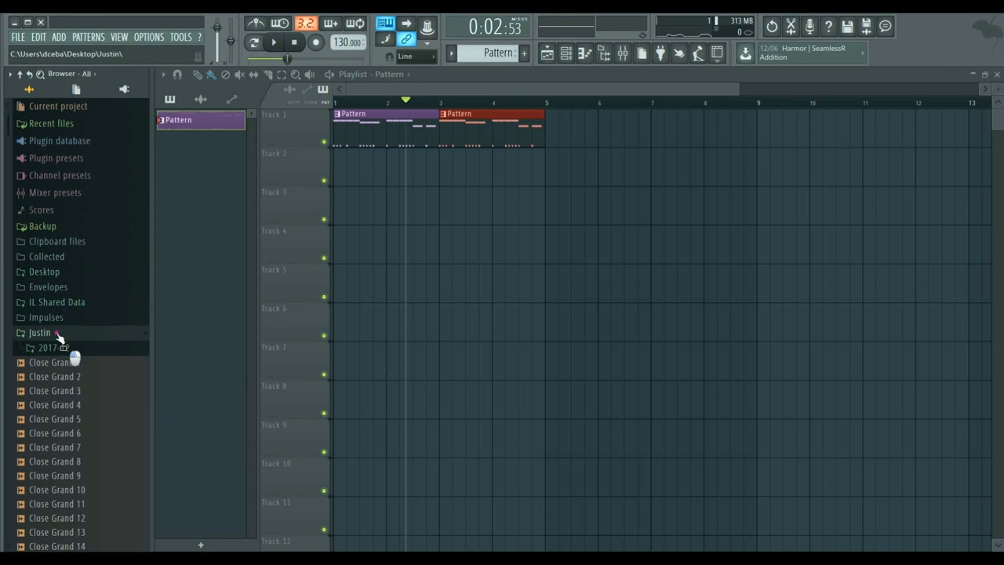
{"action": "left_click", "coordinate": [59, 334]}
{"action": "left_click", "coordinate": [49, 362]}
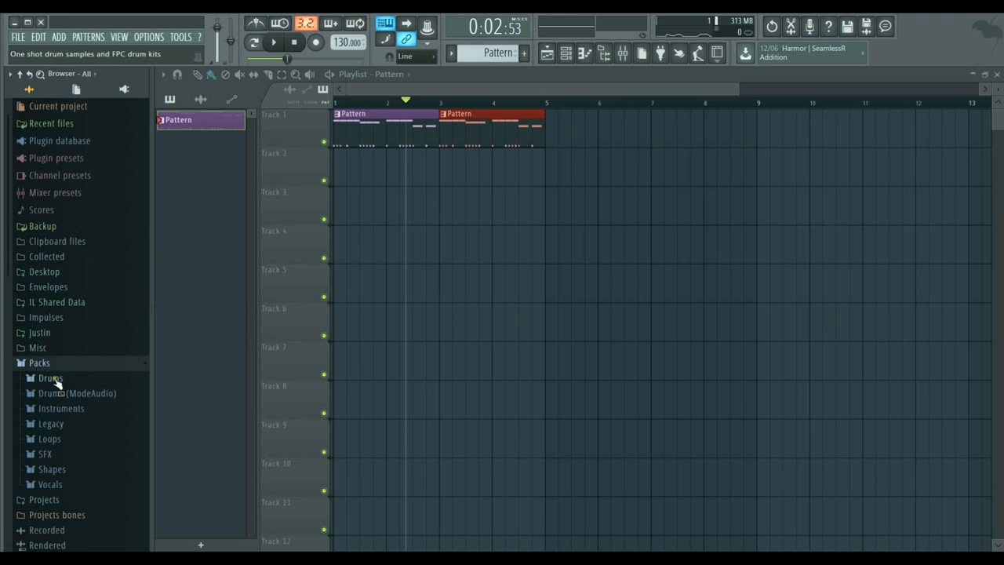
{"action": "left_click", "coordinate": [50, 378]}
{"action": "left_click", "coordinate": [68, 393]}
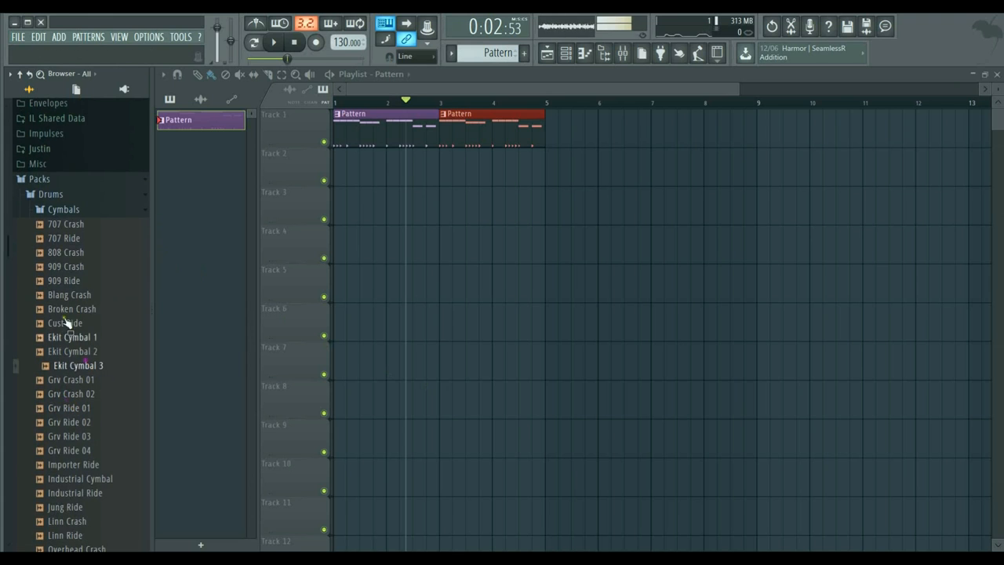
Switch from the Cymbals folder to the Hats folder and audition several hi-hat samples, ending with Clank CH 1.
{"action": "left_click", "coordinate": [63, 209]}
{"action": "left_click", "coordinate": [56, 225]}
{"action": "left_click", "coordinate": [64, 268]}
{"action": "left_click", "coordinate": [68, 339]}
{"action": "left_click", "coordinate": [72, 367]}
{"action": "left_click", "coordinate": [71, 423]}
{"action": "left_click", "coordinate": [66, 453]}
{"action": "left_click", "coordinate": [67, 480]}
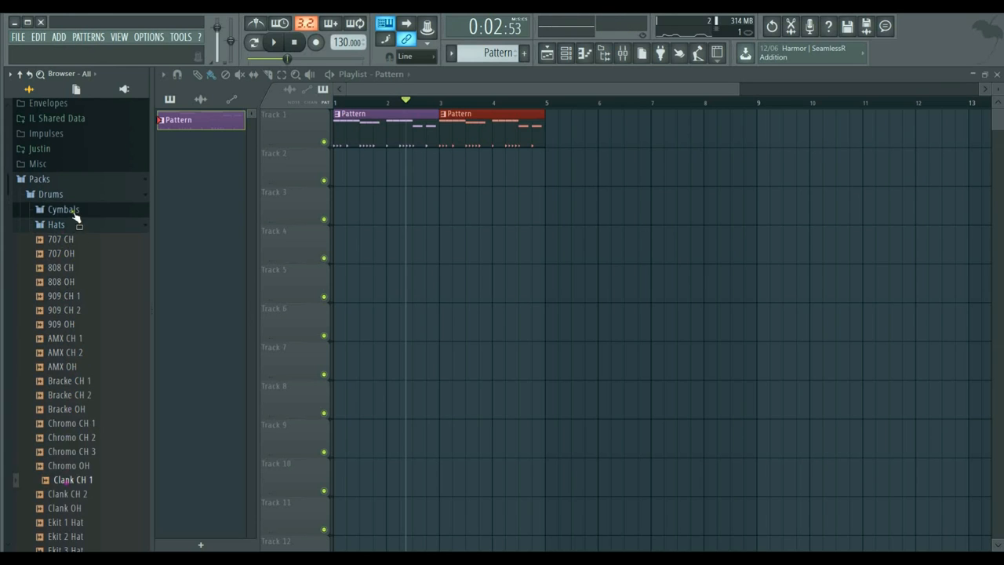
Browse the Percussion and Snares drum folders, auditioning the 808 Cowbell and 909 Snare samples.
{"action": "left_click", "coordinate": [72, 225]}
{"action": "left_click", "coordinate": [67, 270]}
{"action": "left_click", "coordinate": [75, 341]}
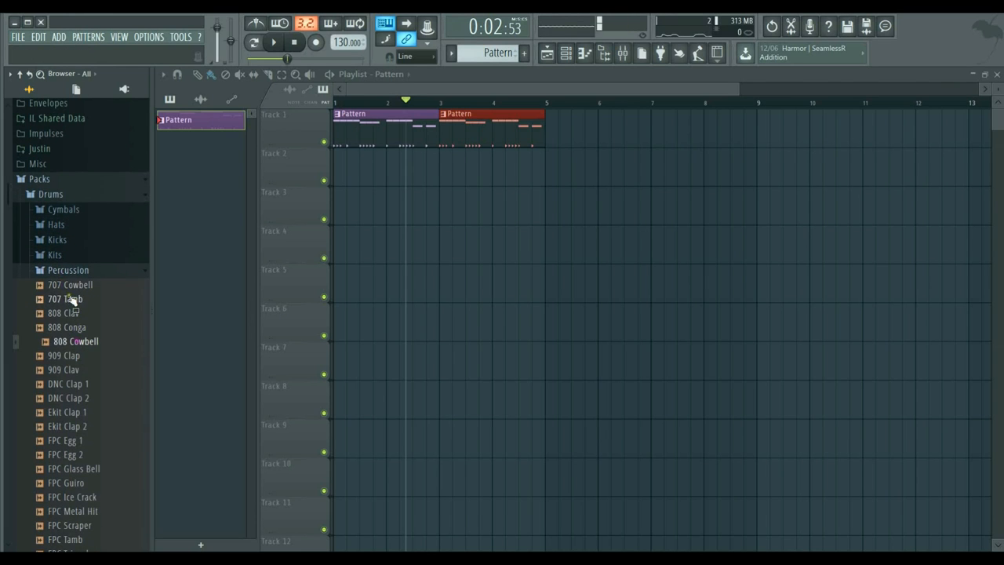
{"action": "left_click", "coordinate": [82, 342]}
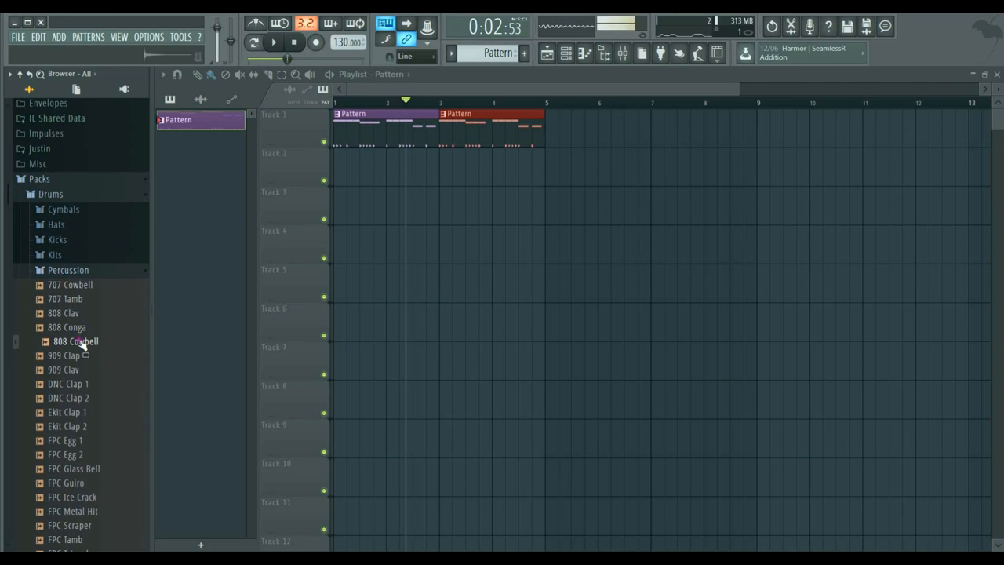
{"action": "left_click", "coordinate": [69, 270]}
{"action": "left_click", "coordinate": [64, 304]}
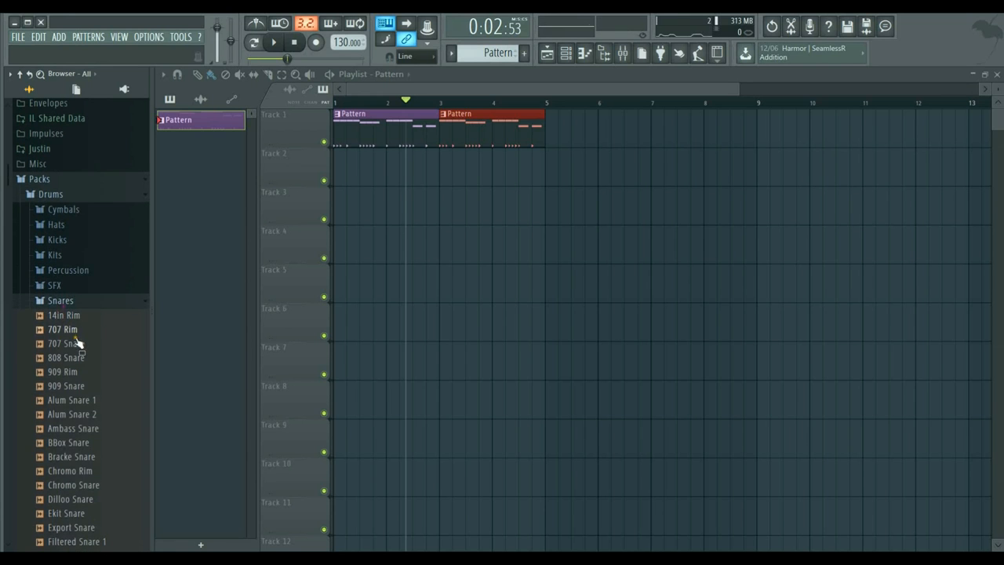
{"action": "left_click", "coordinate": [76, 386]}
Switch from the Snares folder to the drum SFX folder and audition a range of its samples.
{"action": "left_click", "coordinate": [69, 300]}
{"action": "left_click", "coordinate": [54, 285]}
{"action": "scroll", "coordinate": [62, 345], "scroll_direction": "down", "scroll_amount": 8}
{"action": "left_click", "coordinate": [69, 300]}
{"action": "left_click", "coordinate": [71, 355]}
{"action": "left_click", "coordinate": [71, 384]}
{"action": "left_click", "coordinate": [90, 428]}
{"action": "left_click", "coordinate": [75, 456]}
{"action": "left_click", "coordinate": [76, 471]}
{"action": "left_click", "coordinate": [84, 498]}
{"action": "left_click", "coordinate": [81, 511]}
{"action": "scroll", "coordinate": [94, 258], "scroll_direction": "up", "scroll_amount": 12}
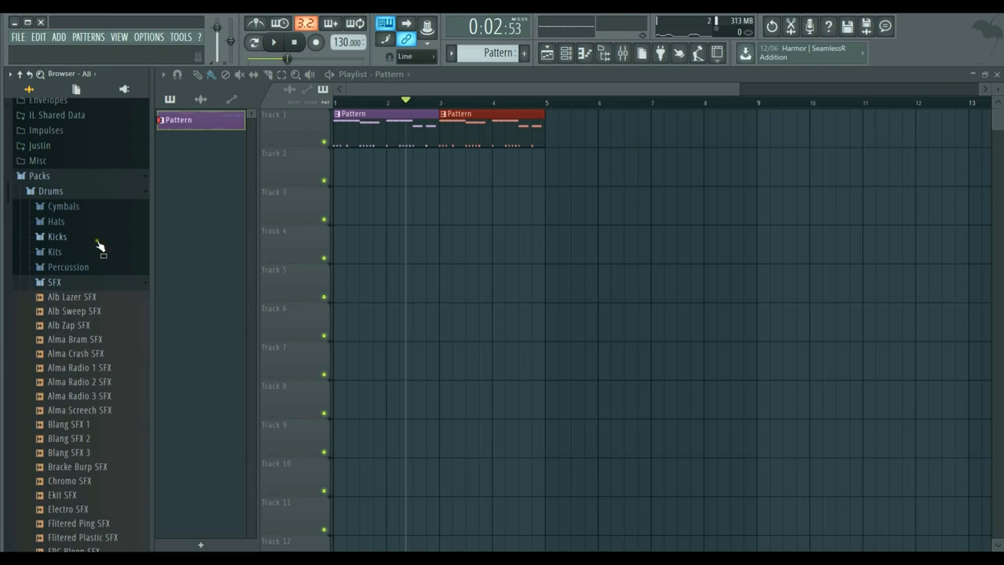
Look through the Instruments pack and its Bass folder, and collapse the Packs folder.
{"action": "left_click", "coordinate": [72, 288]}
{"action": "left_click", "coordinate": [50, 349]}
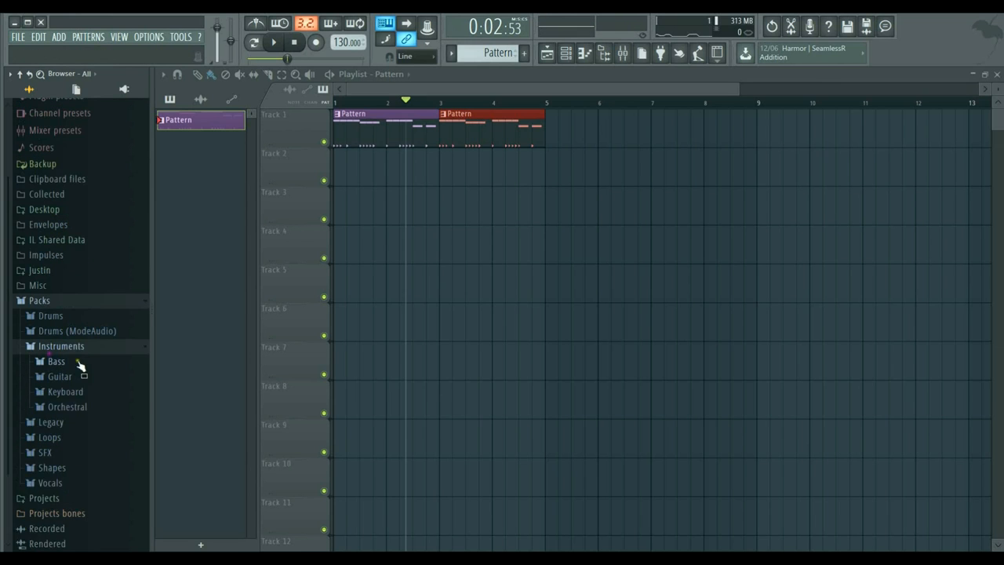
{"action": "left_click", "coordinate": [60, 362]}
{"action": "left_click", "coordinate": [56, 362]}
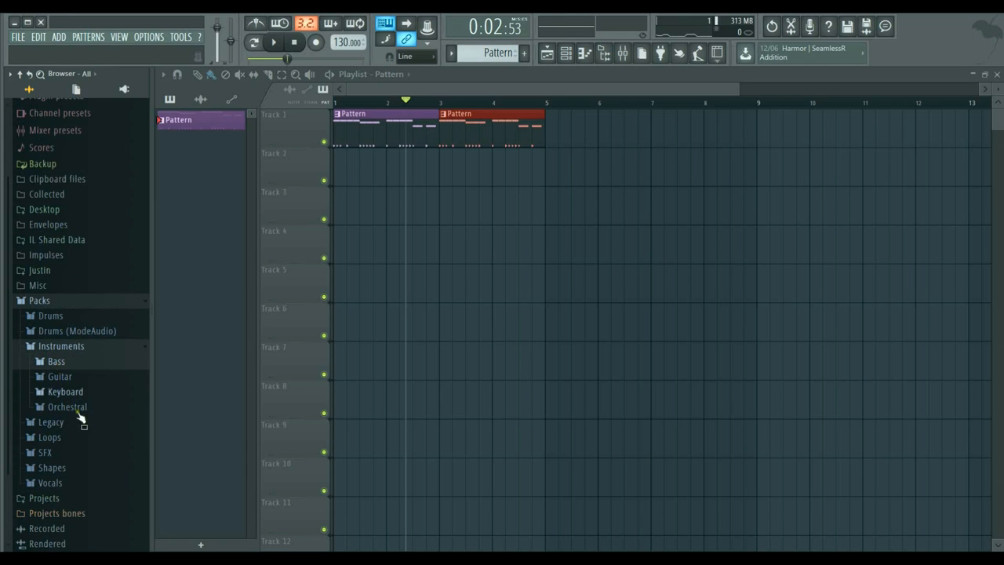
{"action": "scroll", "coordinate": [69, 454], "scroll_direction": "down", "scroll_amount": 2}
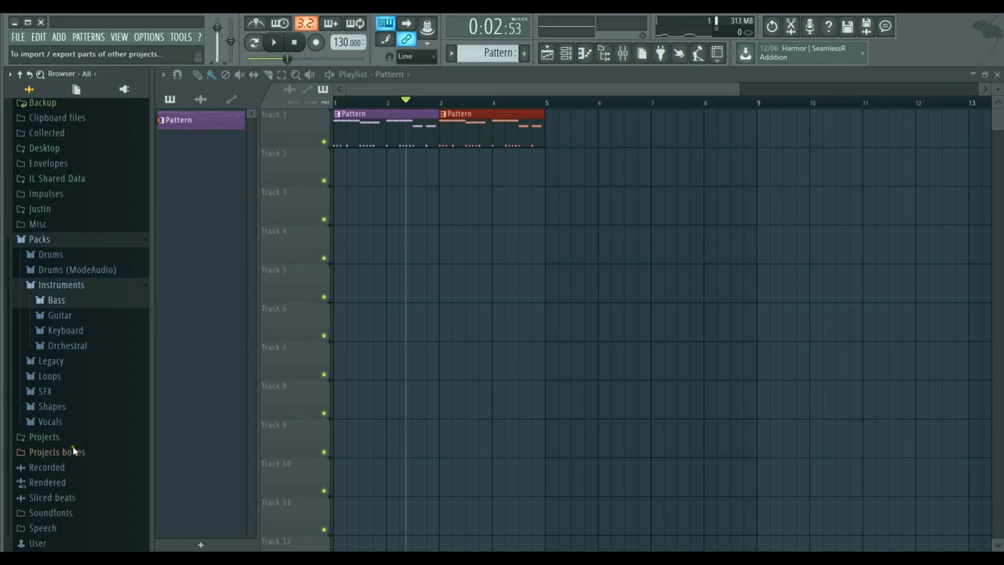
{"action": "left_click", "coordinate": [42, 242]}
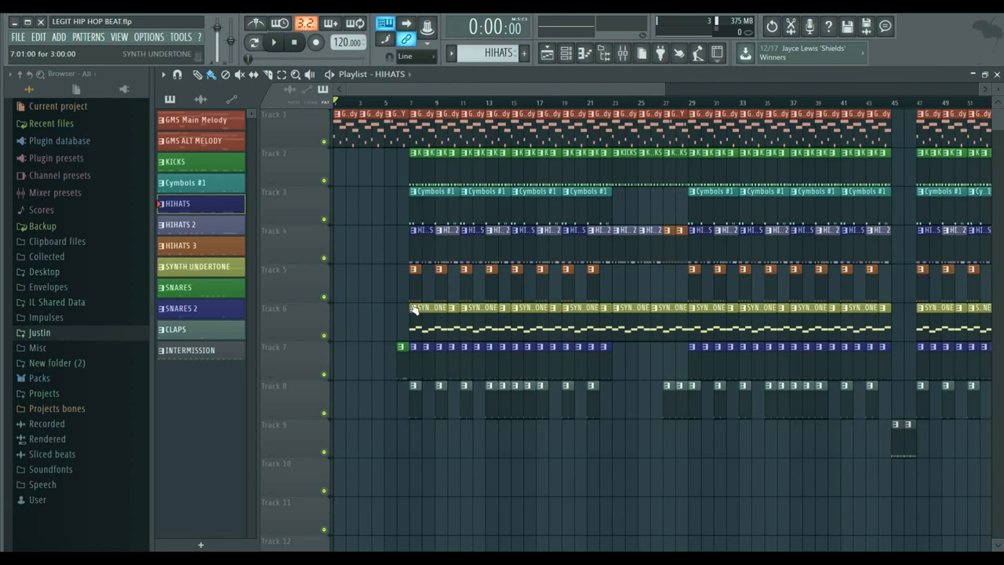
Start recording audio into the playlist as an audio clip, using mono In 1 as the REC mixer track's input.
{"action": "left_click_drag", "start_coordinate": [662, 90], "coordinate": [959, 91]}
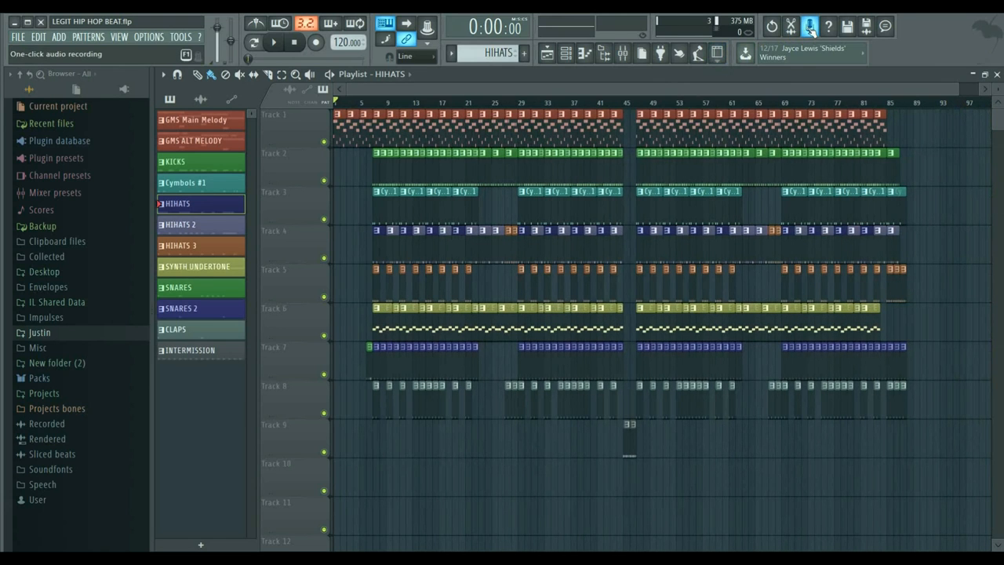
{"action": "left_click", "coordinate": [810, 29]}
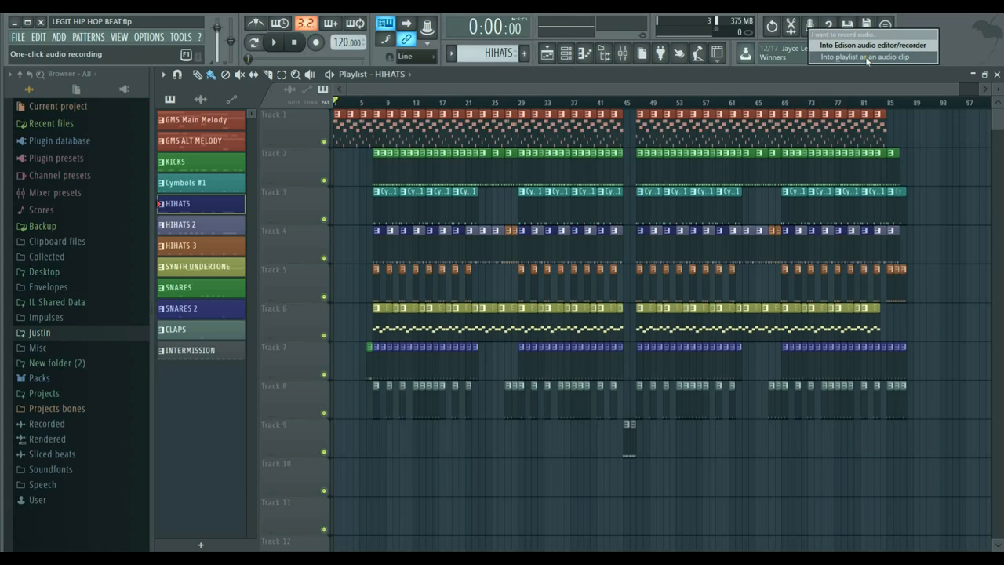
{"action": "left_click", "coordinate": [841, 57]}
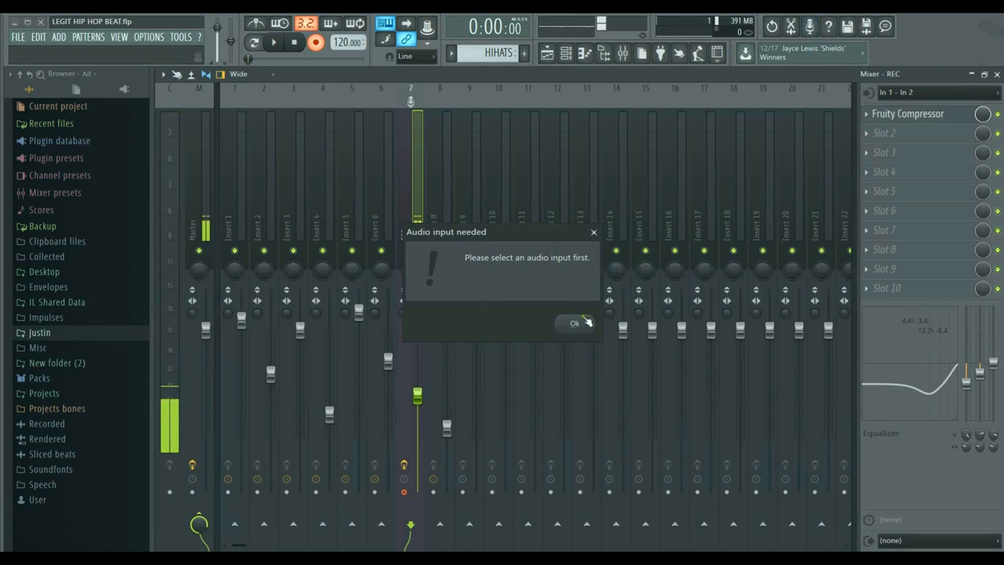
{"action": "left_click", "coordinate": [576, 320]}
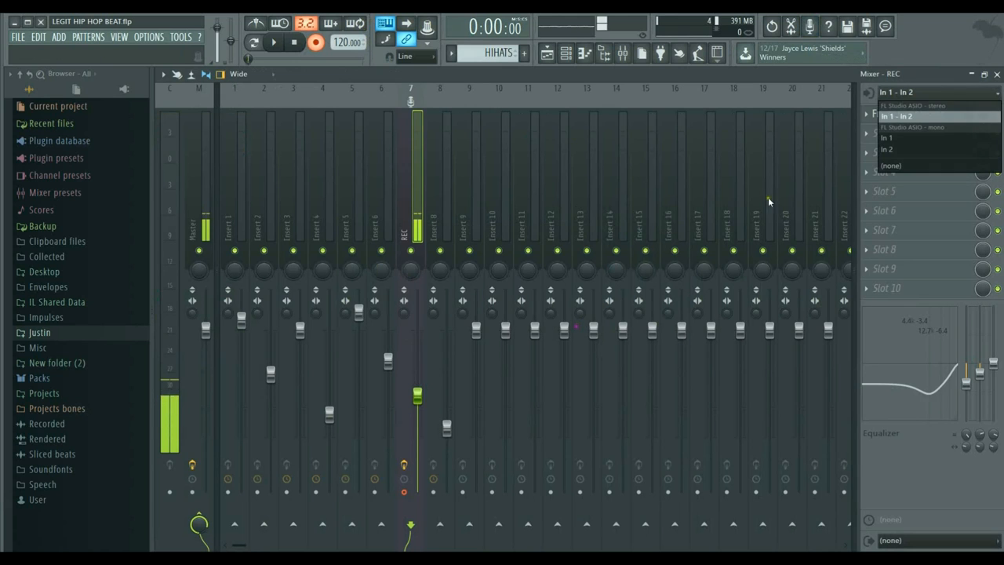
{"action": "left_click", "coordinate": [898, 139]}
{"action": "key", "text": "space"}
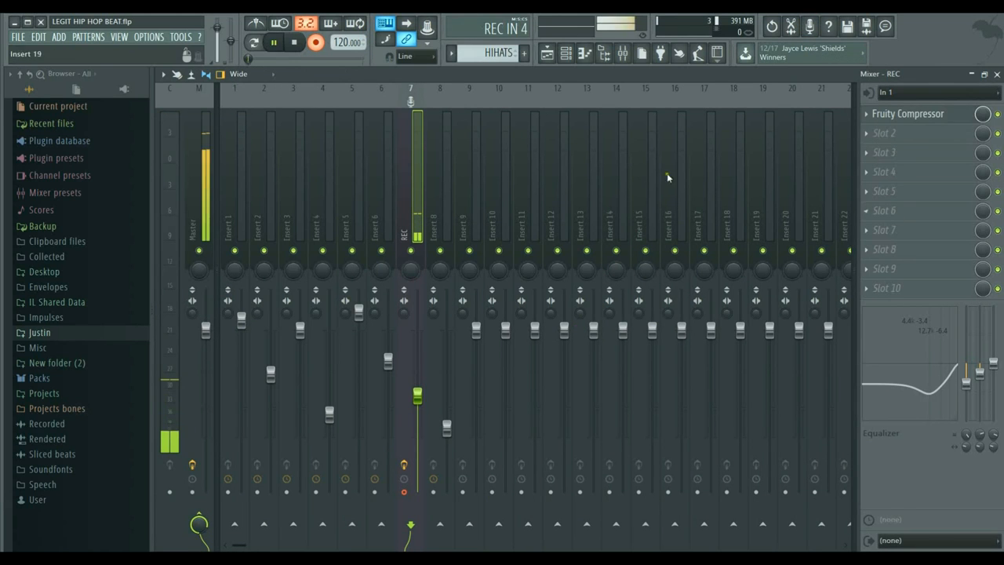
Stop the recording from the playlist and put the recorded audio clip on Track 9 at bar 7.
{"action": "left_click", "coordinate": [547, 53]}
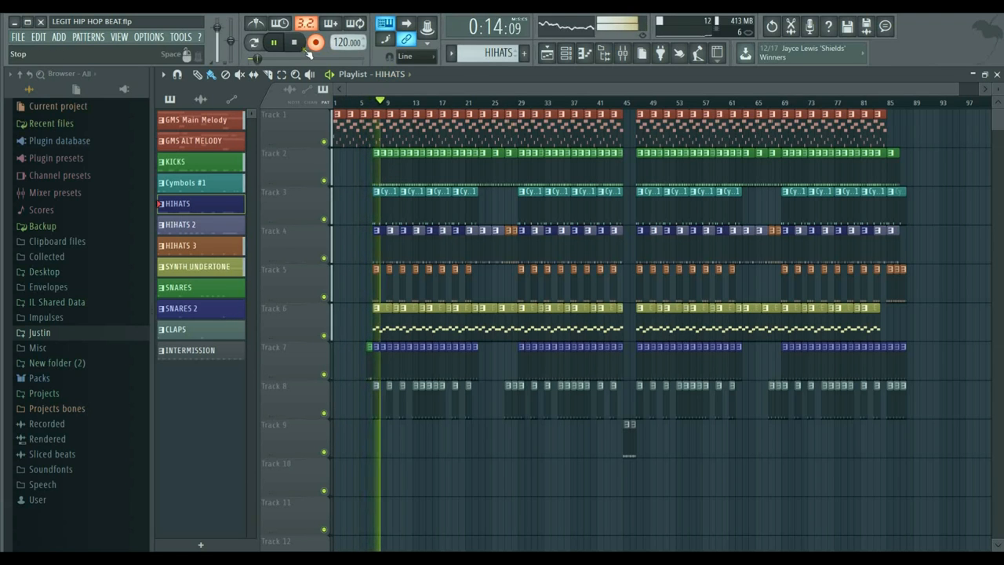
{"action": "left_click", "coordinate": [274, 44]}
{"action": "left_click_drag", "start_coordinate": [364, 474], "coordinate": [403, 434]}
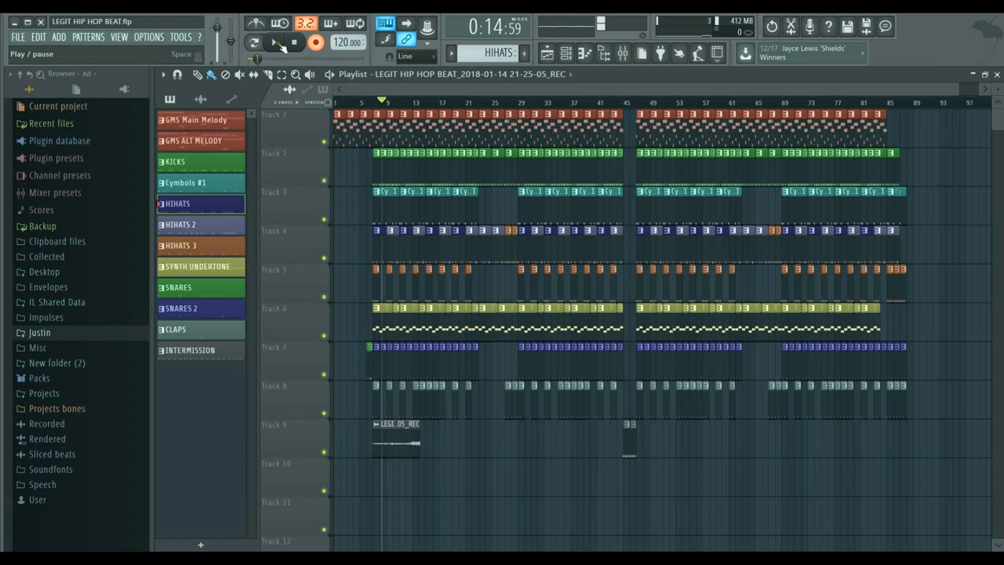
During playback, turn on Normalize and Cut self in the recorded clip's channel settings, and pause the song.
{"action": "left_click", "coordinate": [275, 43]}
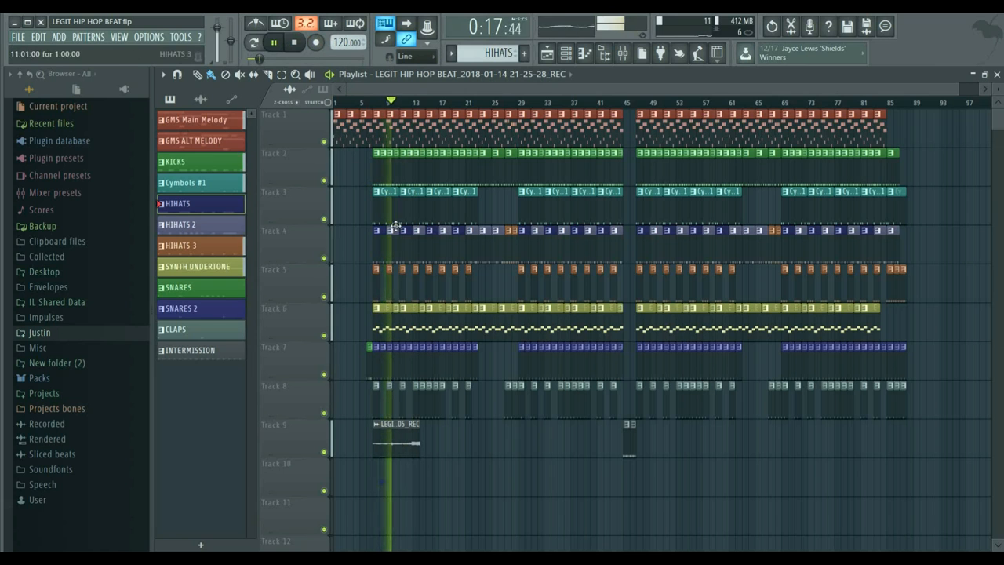
{"action": "double_click", "coordinate": [399, 443]}
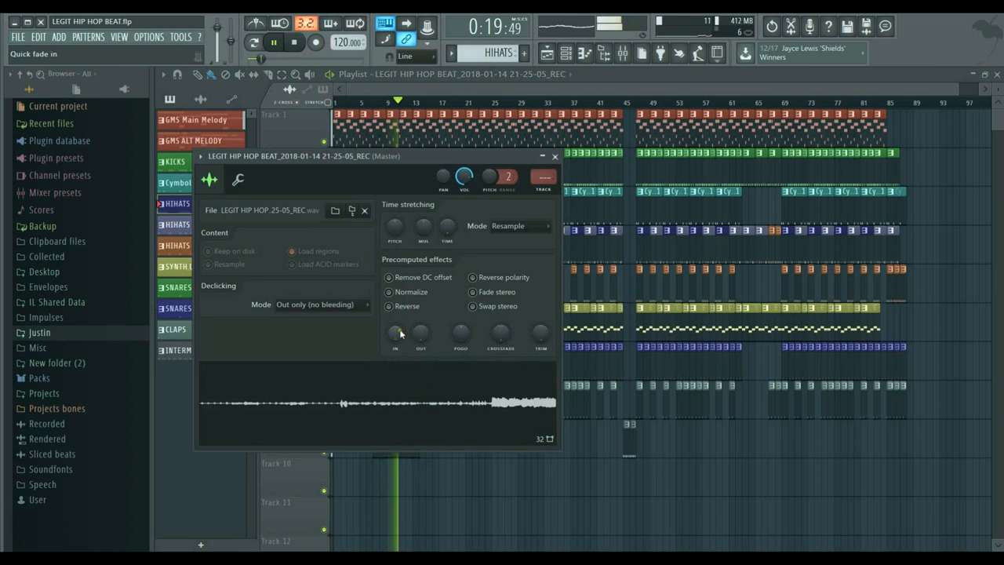
{"action": "left_click", "coordinate": [389, 292]}
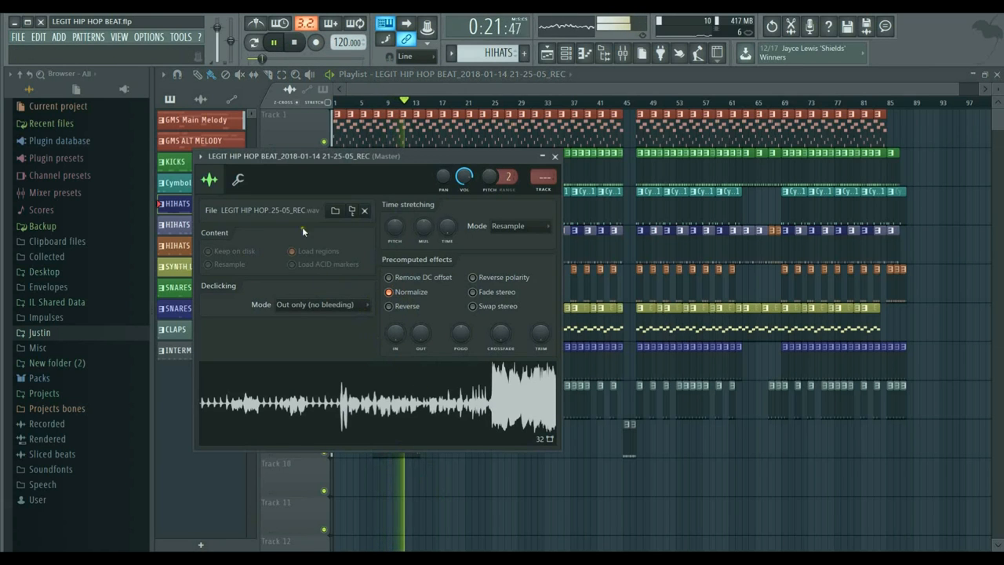
{"action": "left_click", "coordinate": [239, 179]}
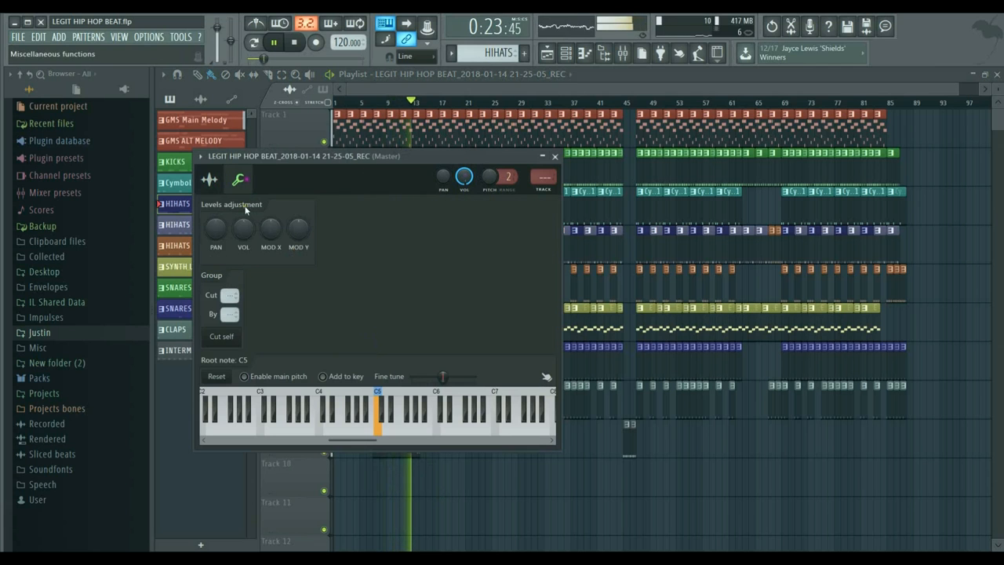
{"action": "left_click", "coordinate": [233, 341]}
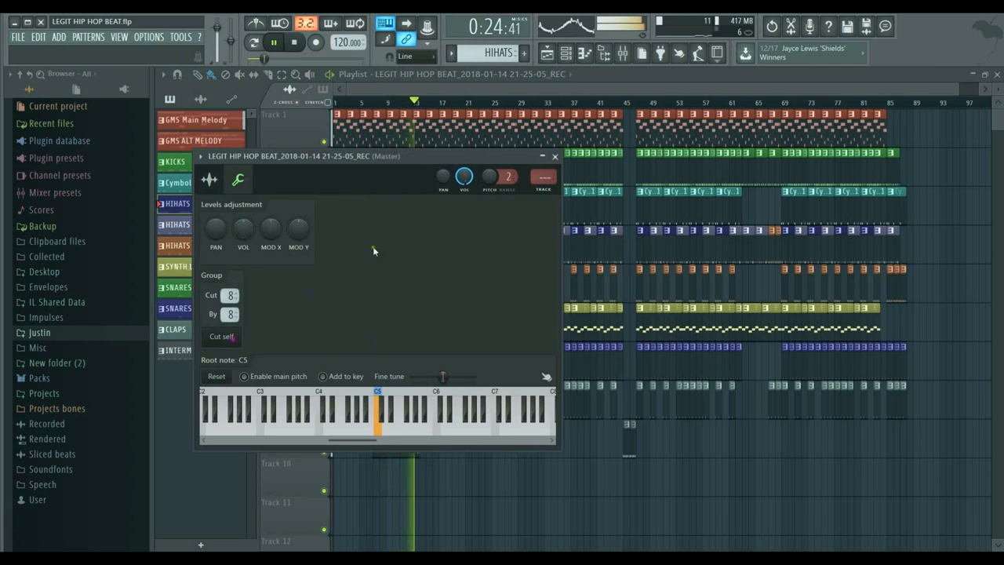
{"action": "left_click", "coordinate": [556, 157]}
{"action": "left_click", "coordinate": [274, 43]}
Delete the recorded audio clip from Track 9 and play the song from bar 29.
{"action": "left_click", "coordinate": [420, 102]}
{"action": "left_click_drag", "start_coordinate": [420, 102], "coordinate": [538, 134]}
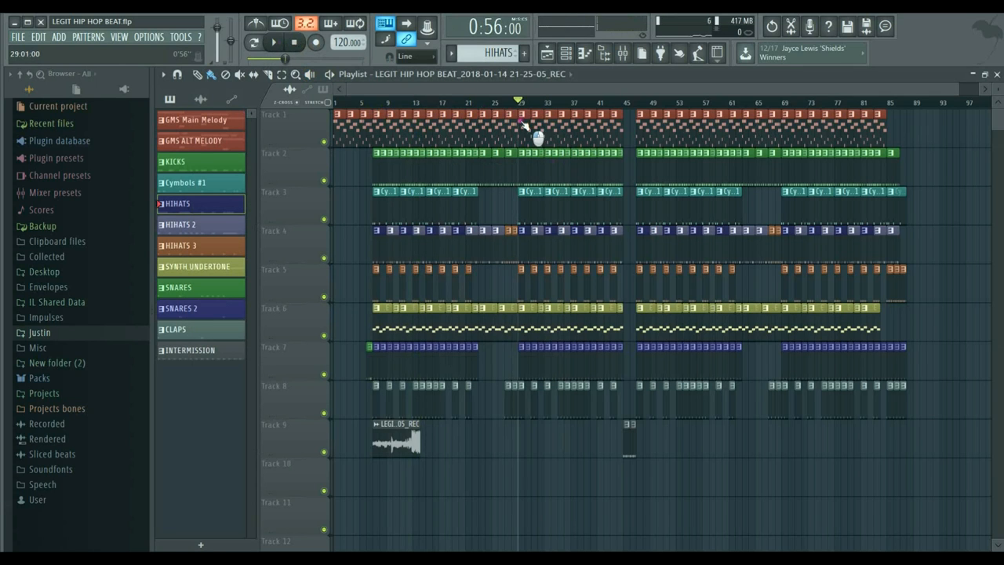
{"action": "right_click", "coordinate": [416, 453]}
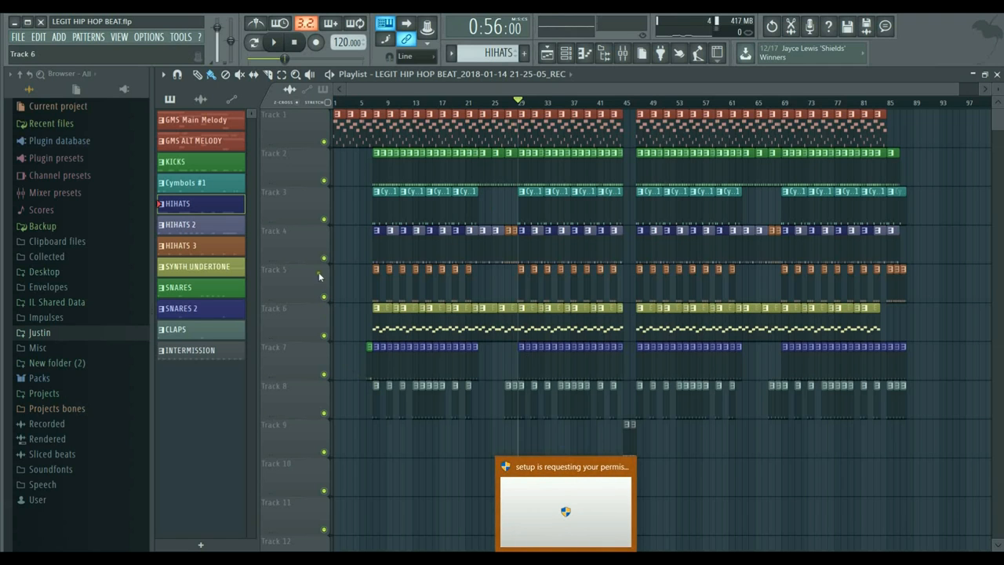
{"action": "left_click", "coordinate": [276, 43]}
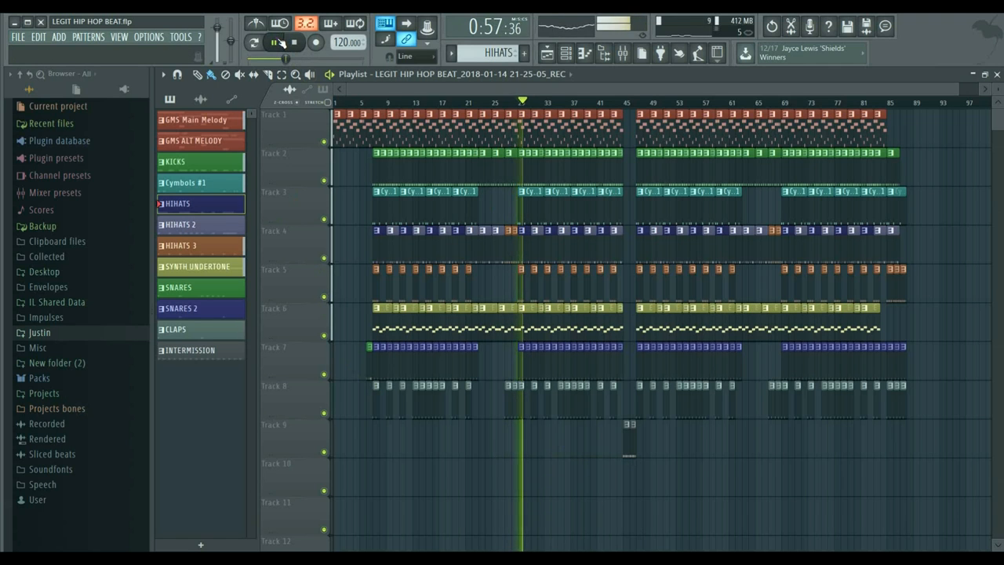